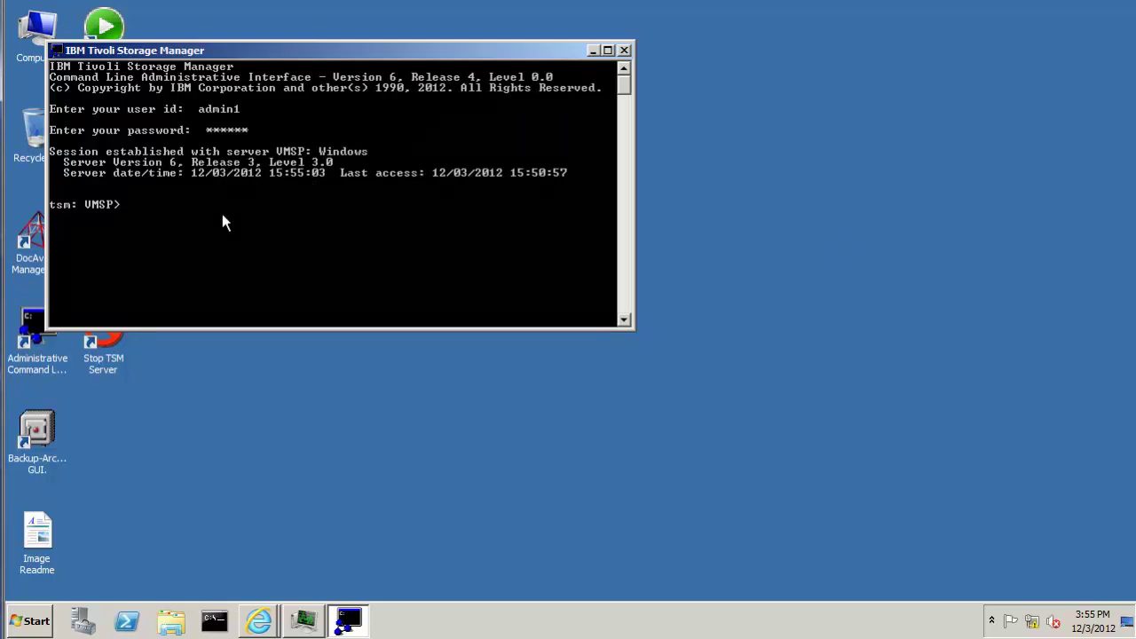
- List the nodes registered on the VMSP server with the command q node
text(q node)
key(Return)
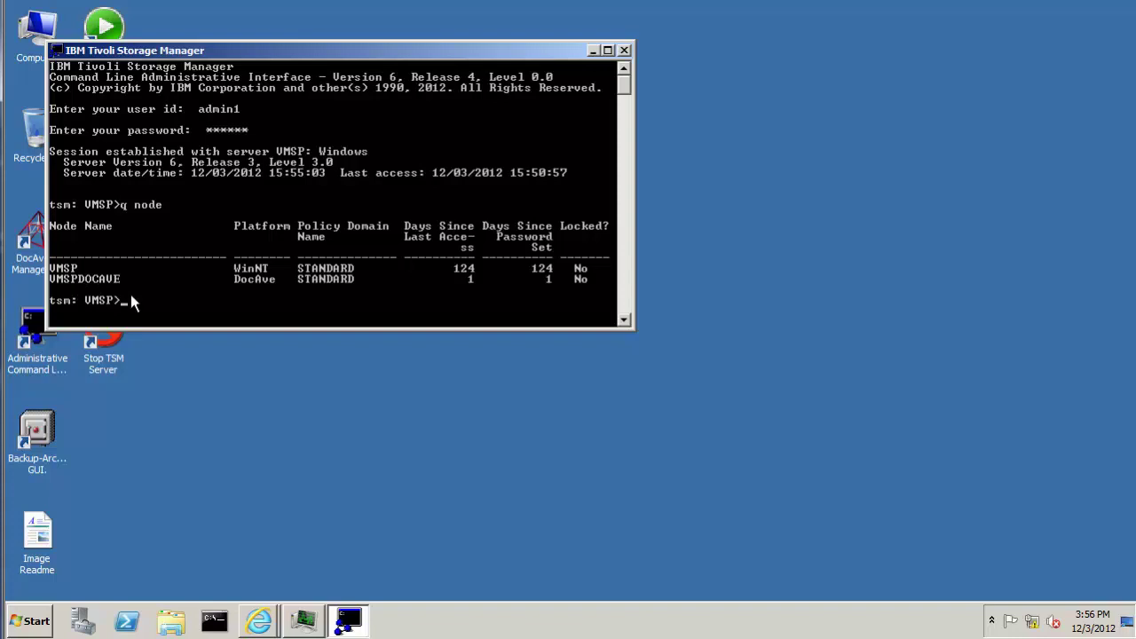
- Switch to the SharePoint Test Site home page in Internet Explorer and enlarge its window to show more of the page
click(271, 621)
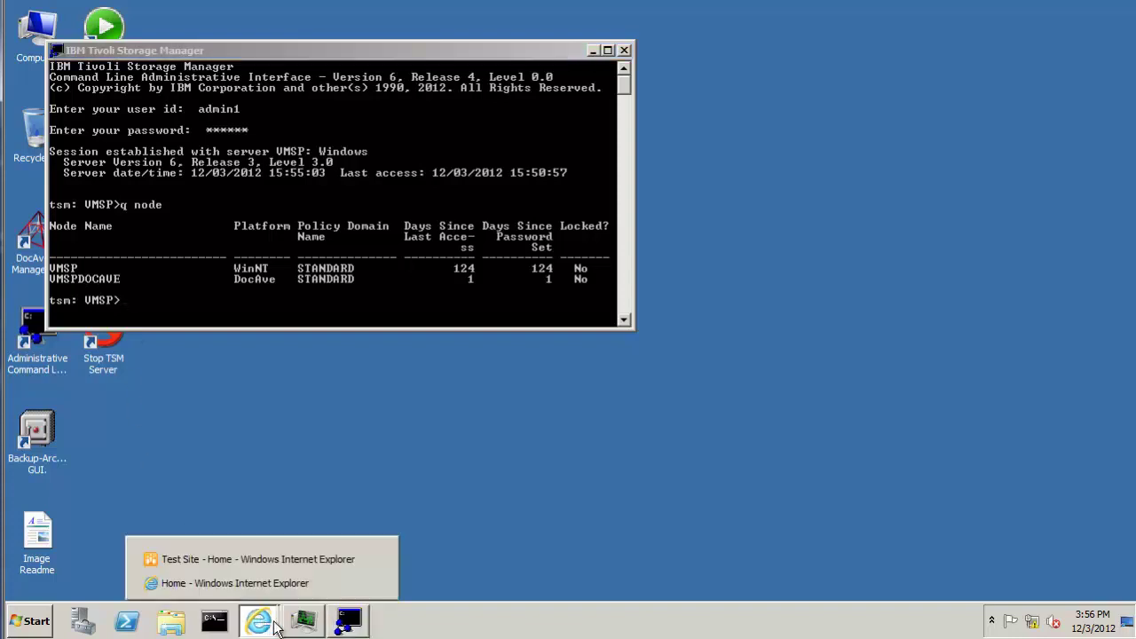
click(258, 560)
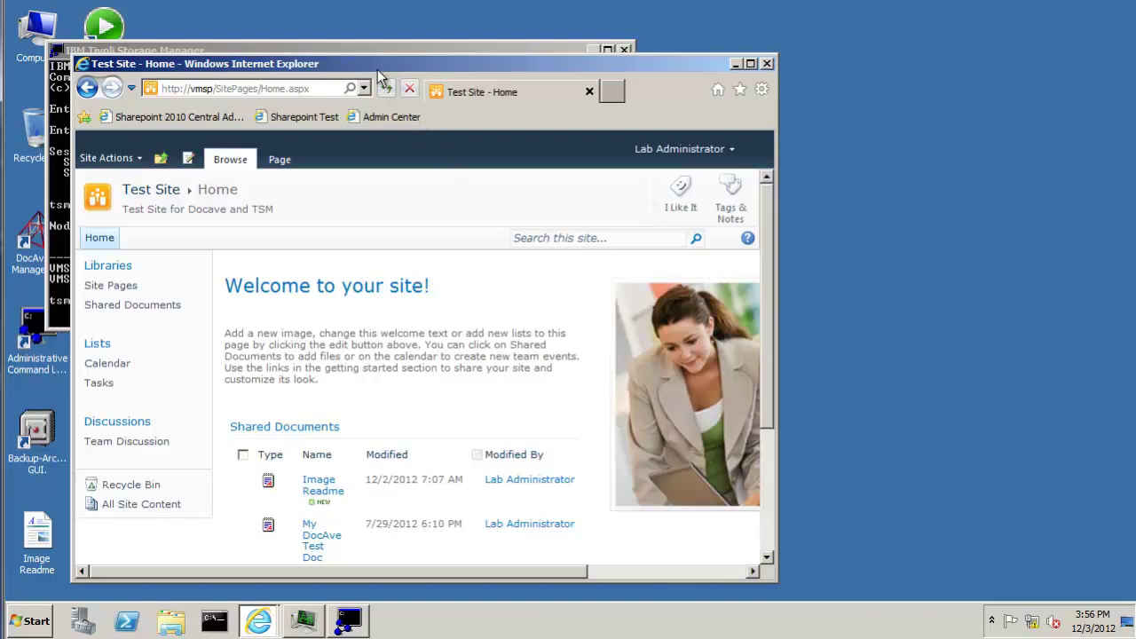
drag(374, 65, 355, 19)
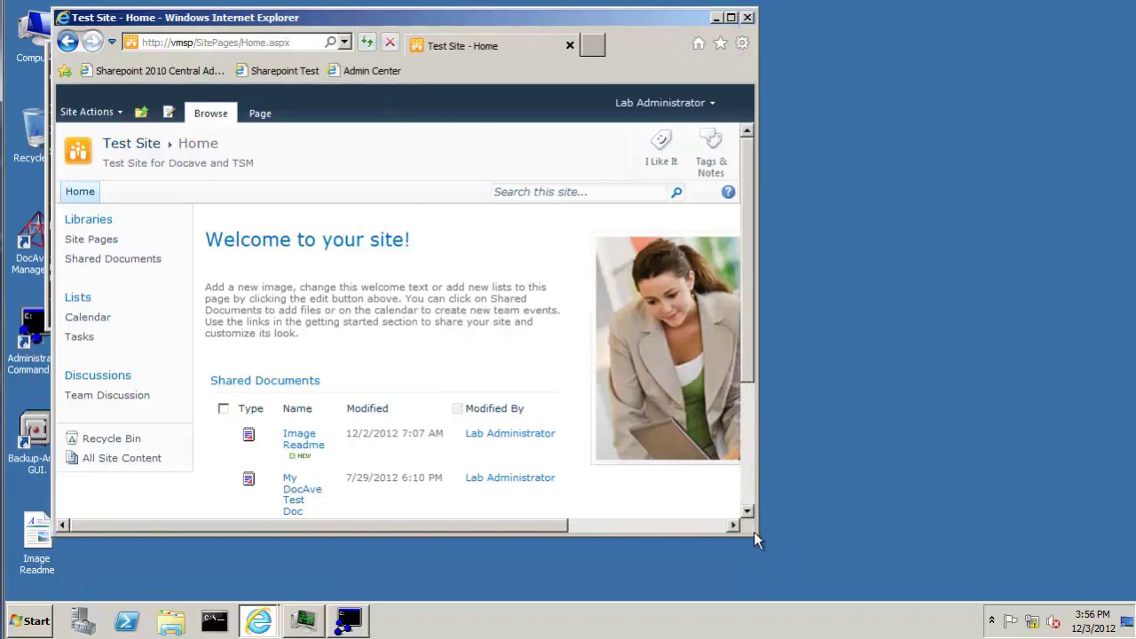
drag(754, 540, 942, 575)
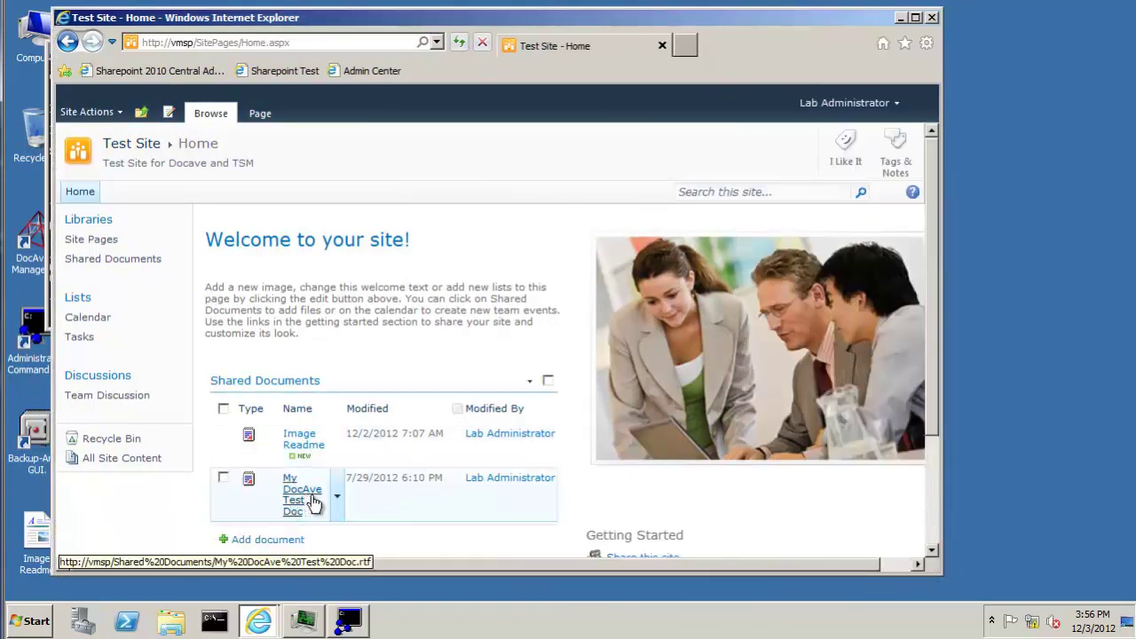
- Inspect the properties and the permissions of the Image Readme document in Shared Documents
click(223, 434)
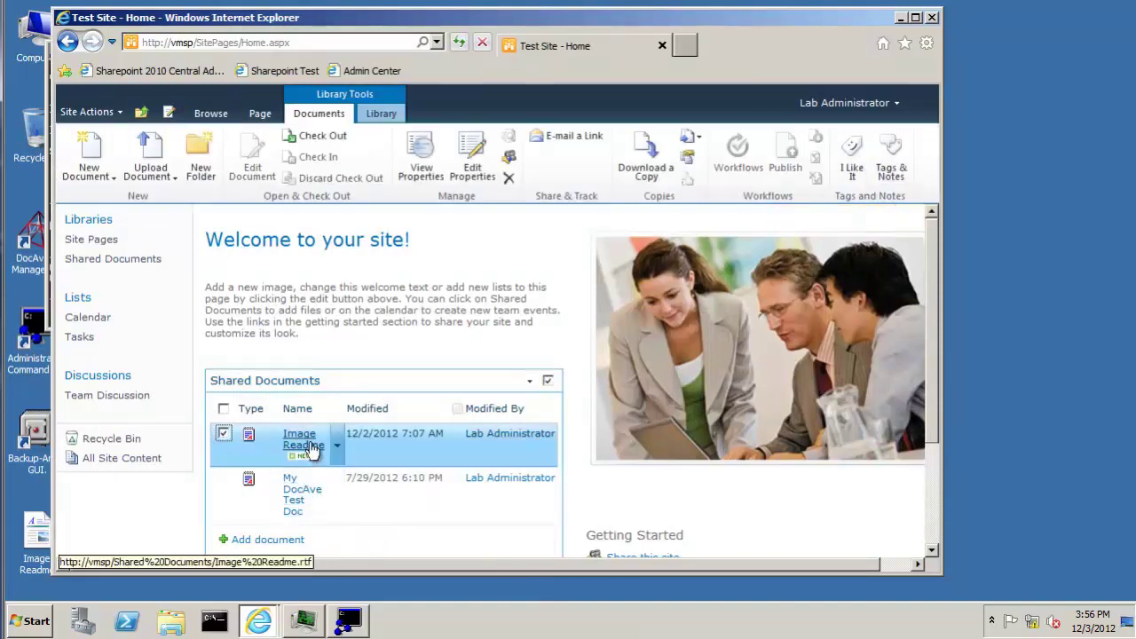
click(480, 159)
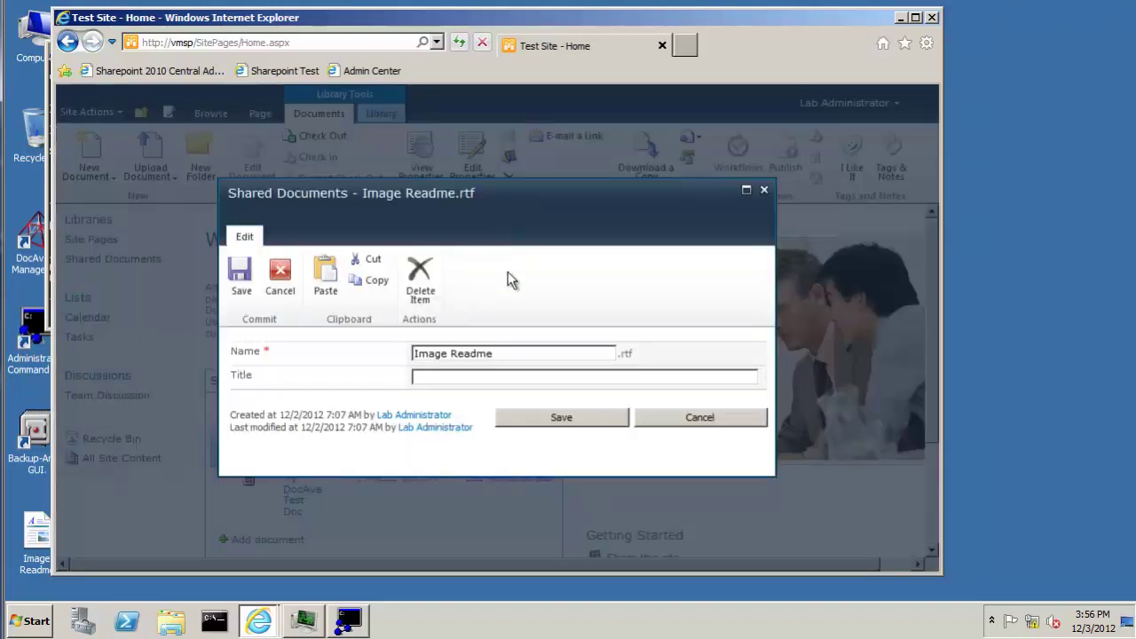
click(765, 189)
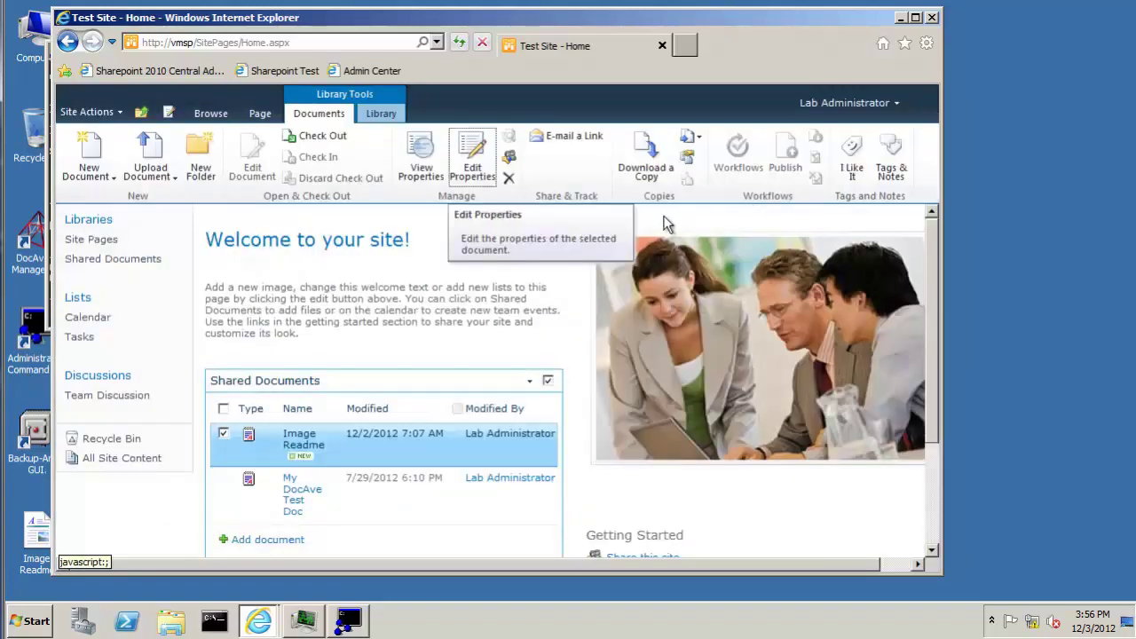
click(511, 157)
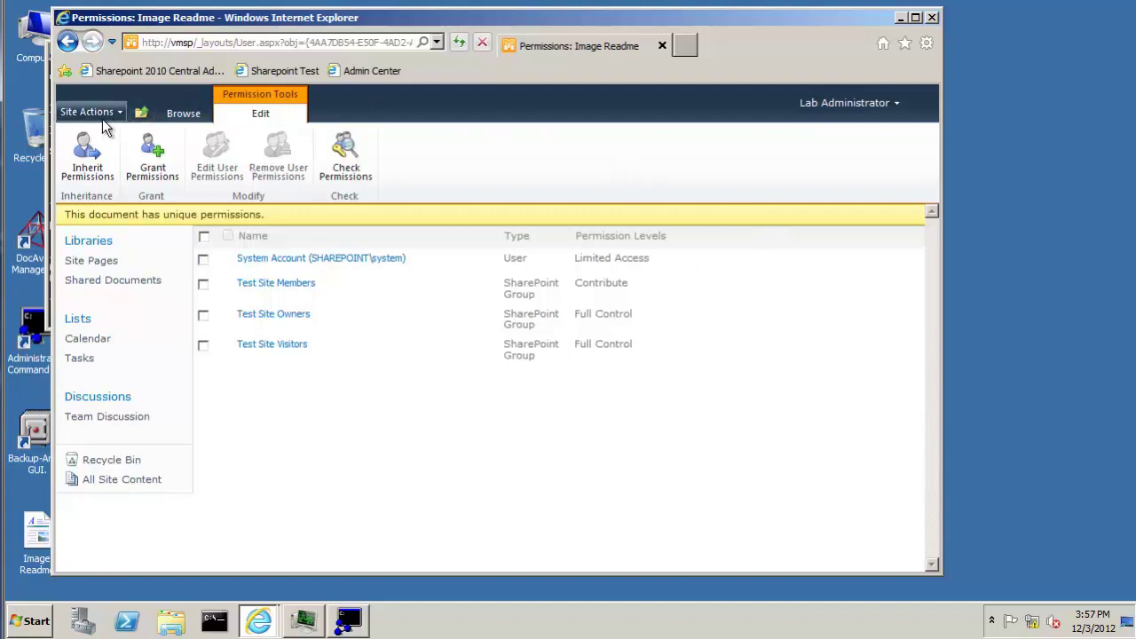
- Return to the Test Site home page through the Site Pages library and minimize the browser window
click(102, 119)
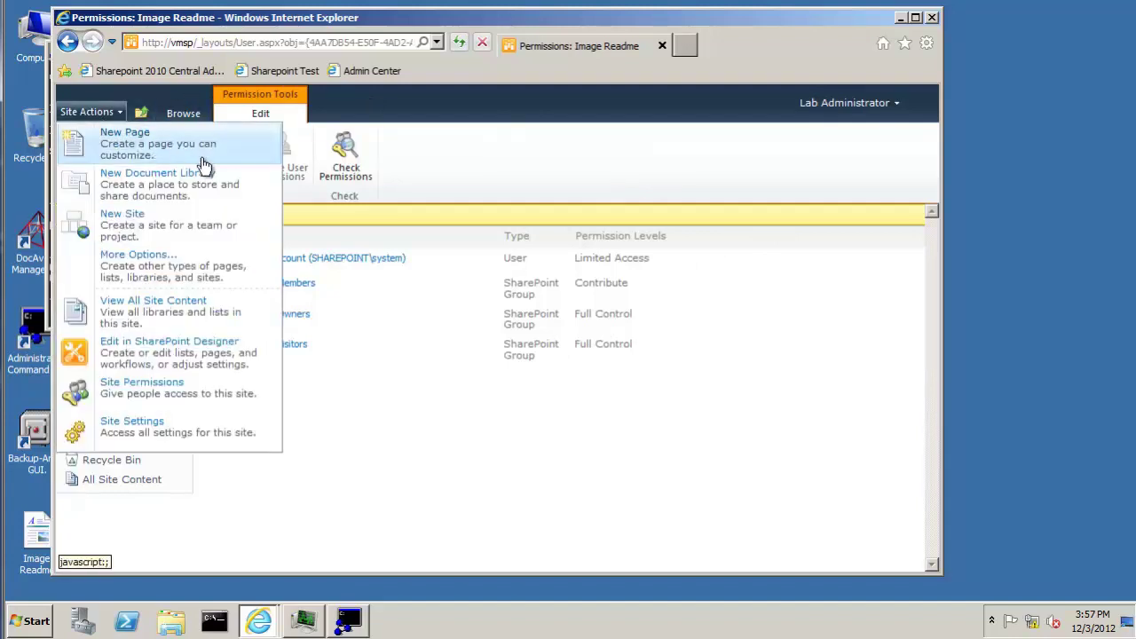
click(370, 135)
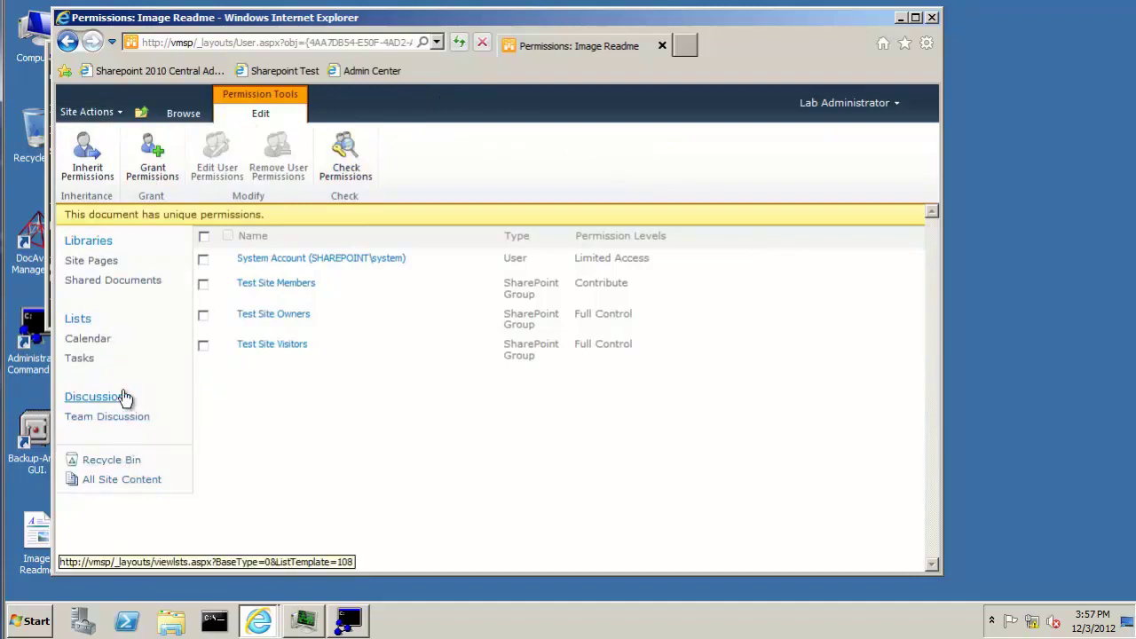
click(124, 480)
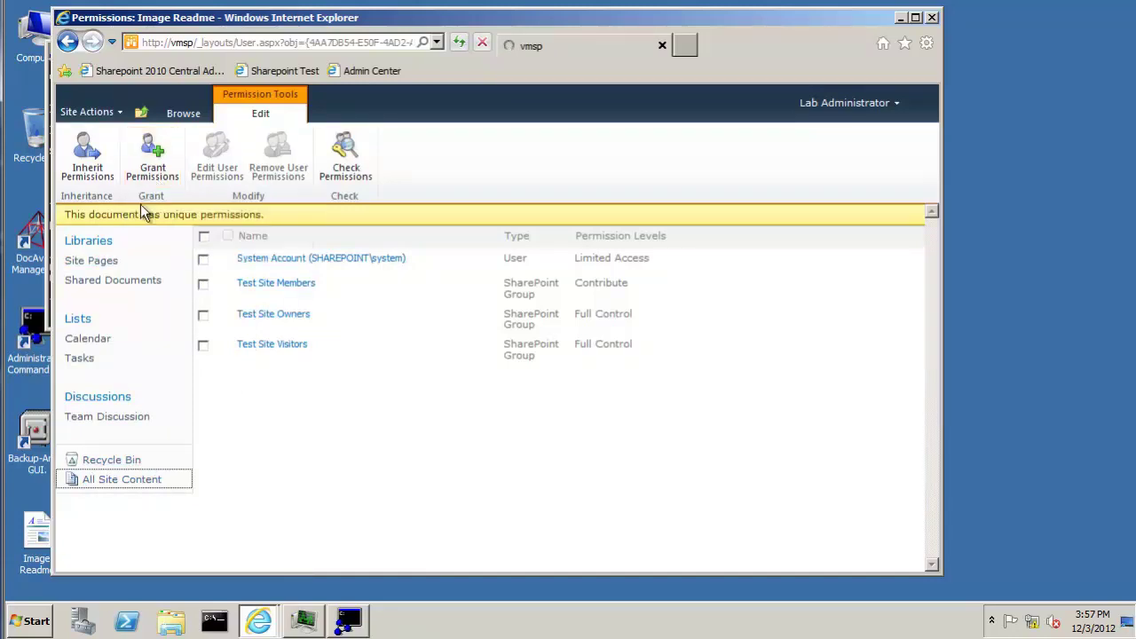
click(92, 261)
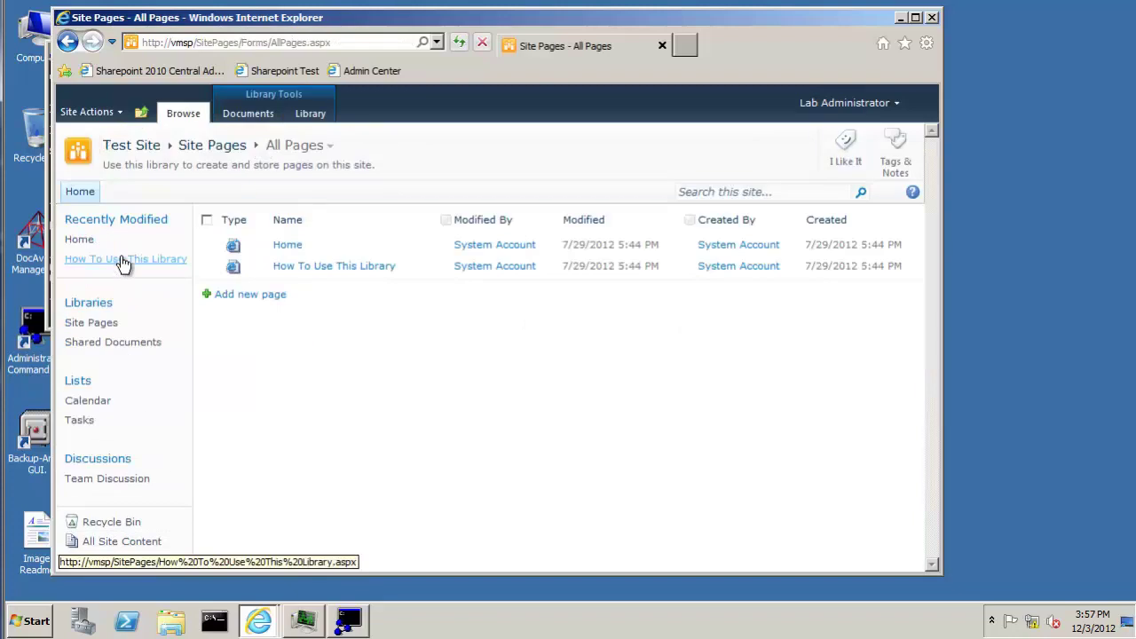
click(282, 245)
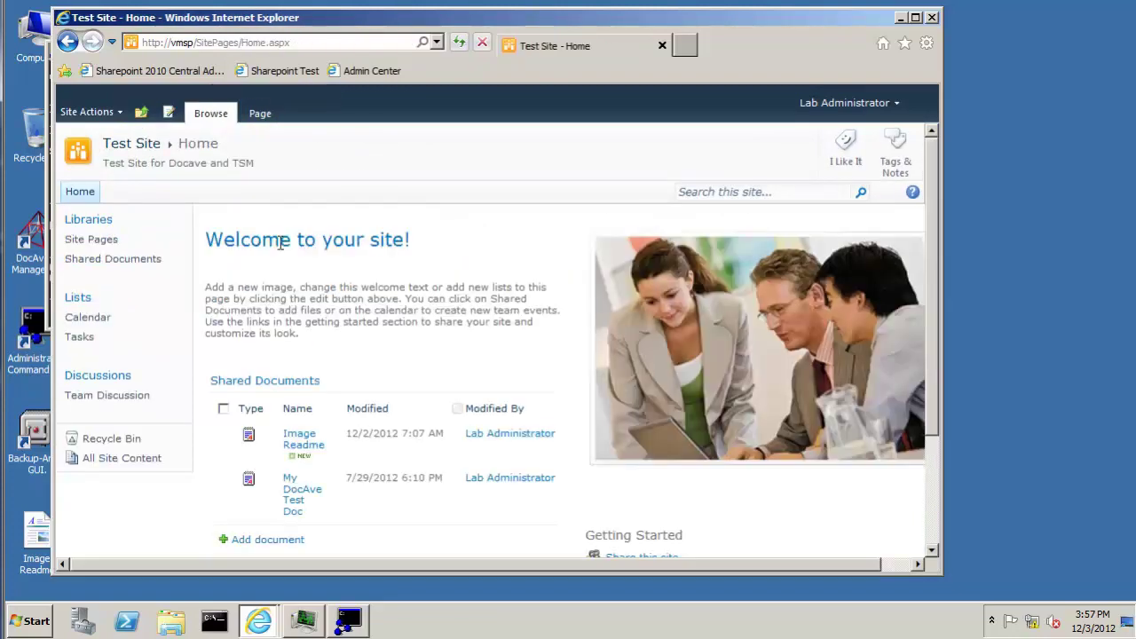
click(900, 17)
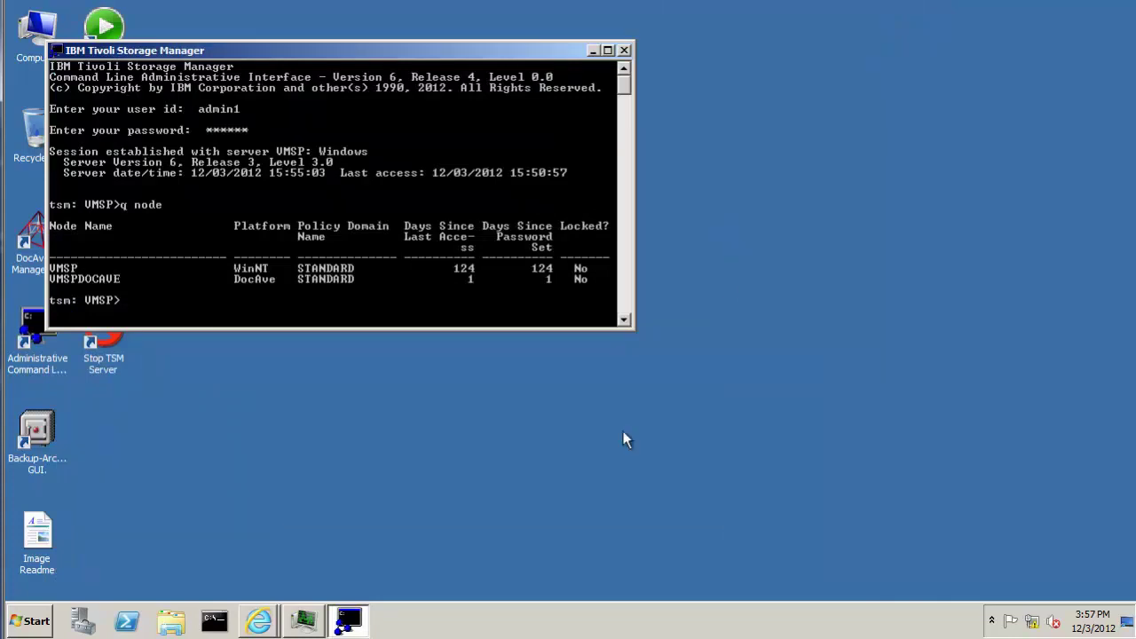
- Switch to DocAve and review the details of the vmspdocave physical device in the Control Panel's storage configuration
mouse_move(250, 620)
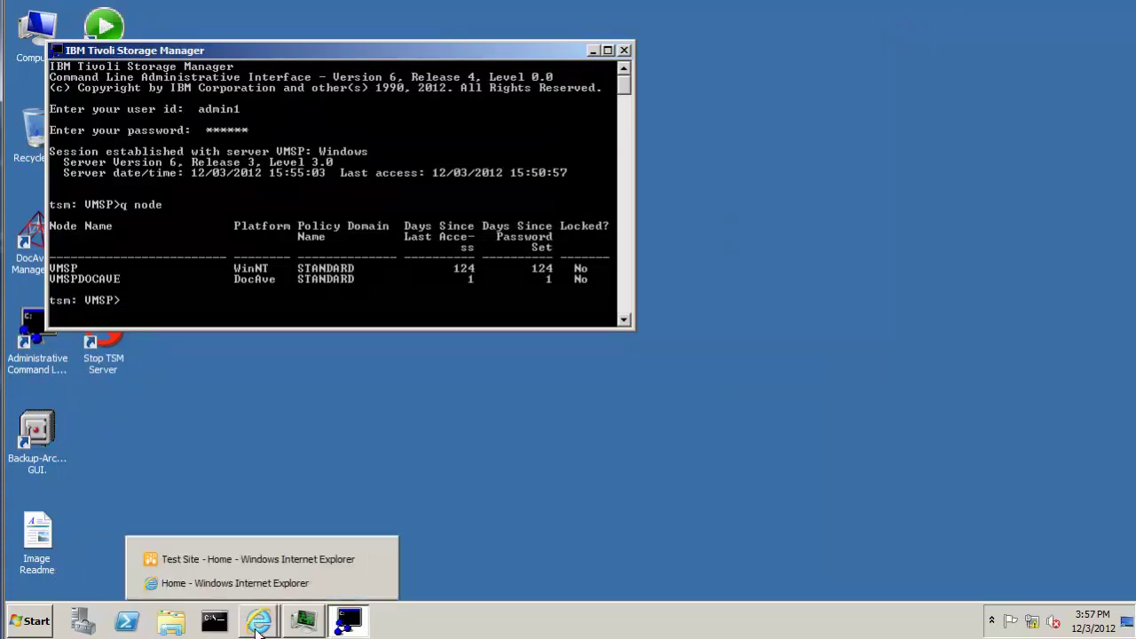
click(256, 589)
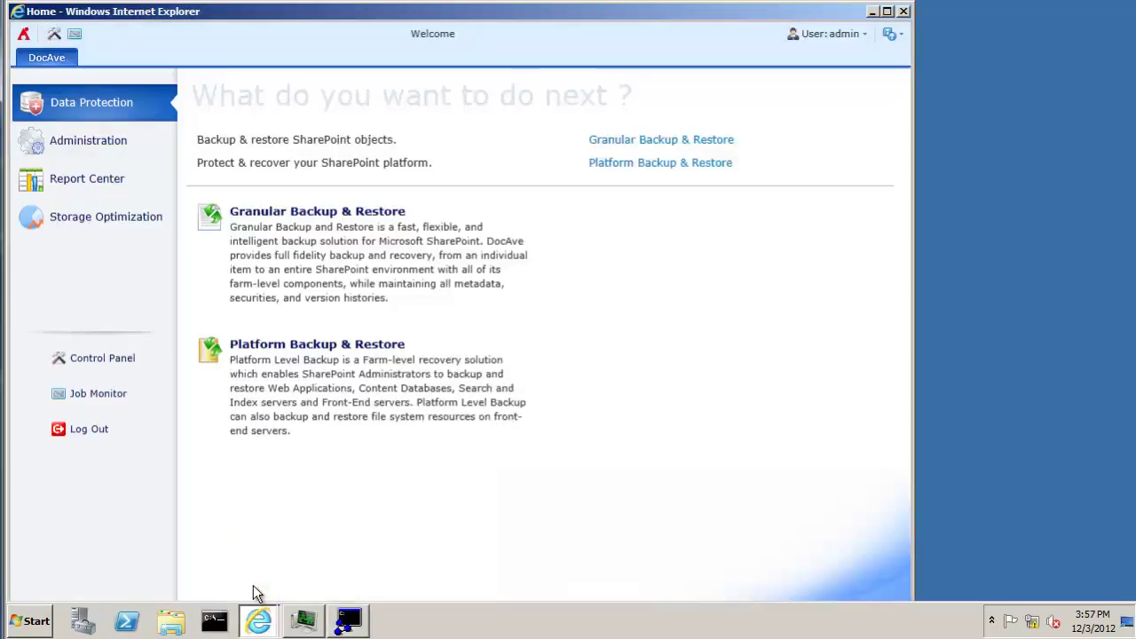
mouse_move(572, 384)
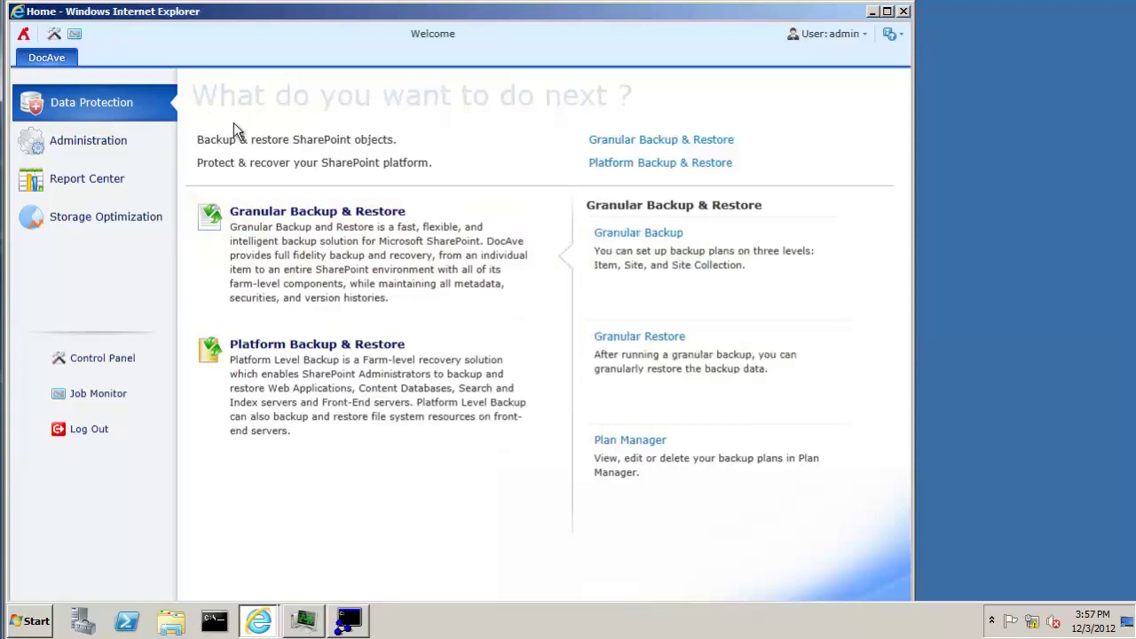
click(95, 364)
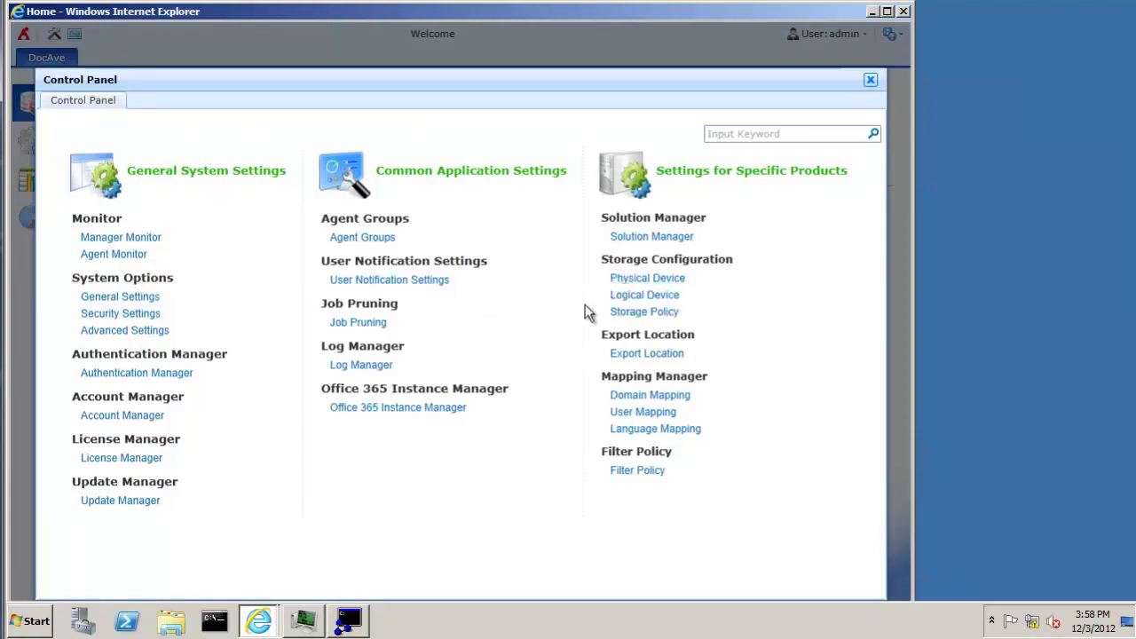
click(640, 278)
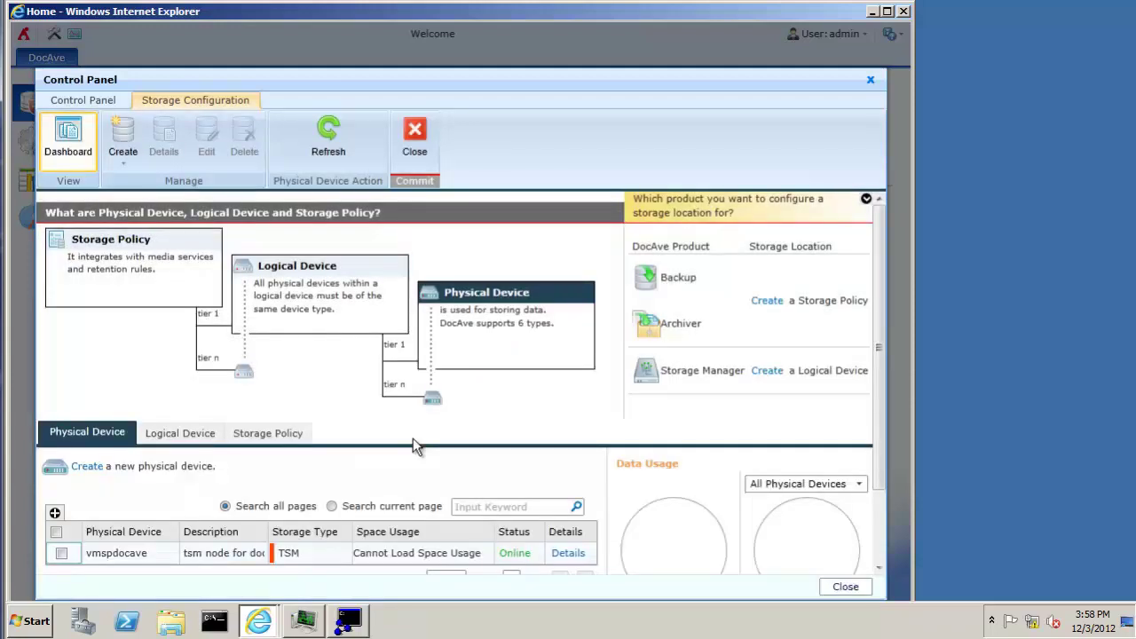
click(569, 553)
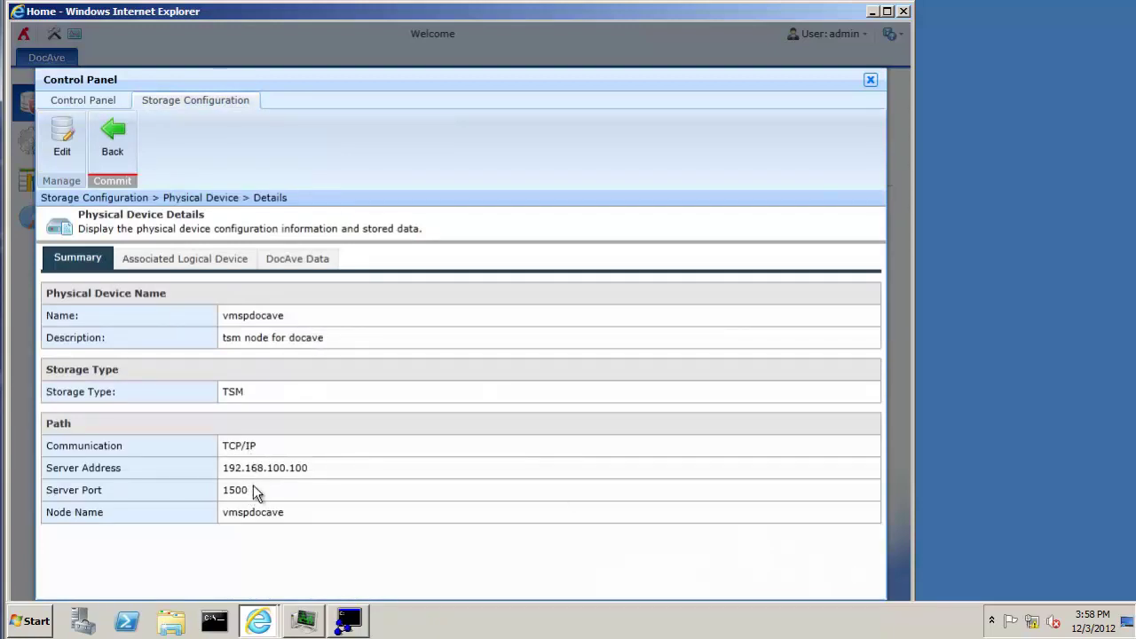
click(112, 140)
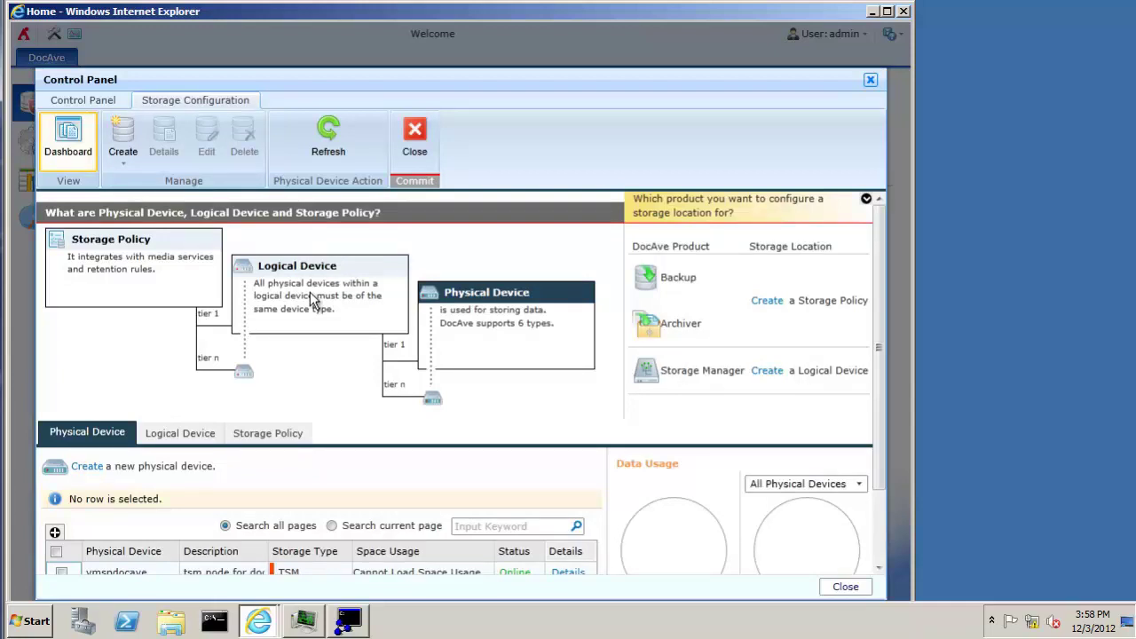
- Review the configured logical devices and storage policies, and close the Control Panel
click(204, 435)
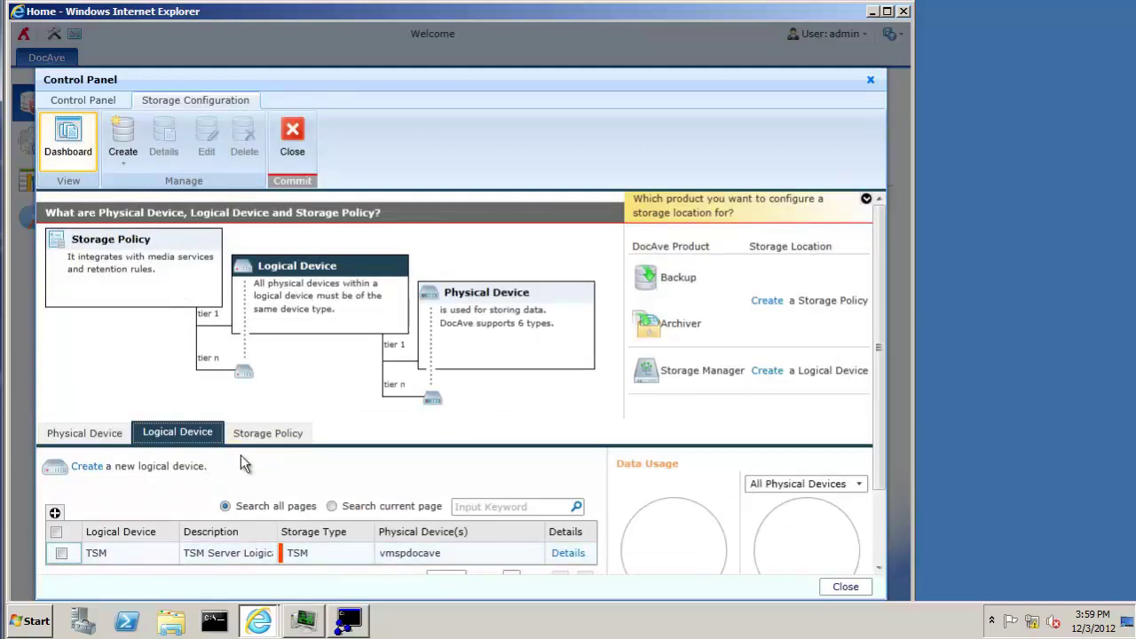
click(105, 433)
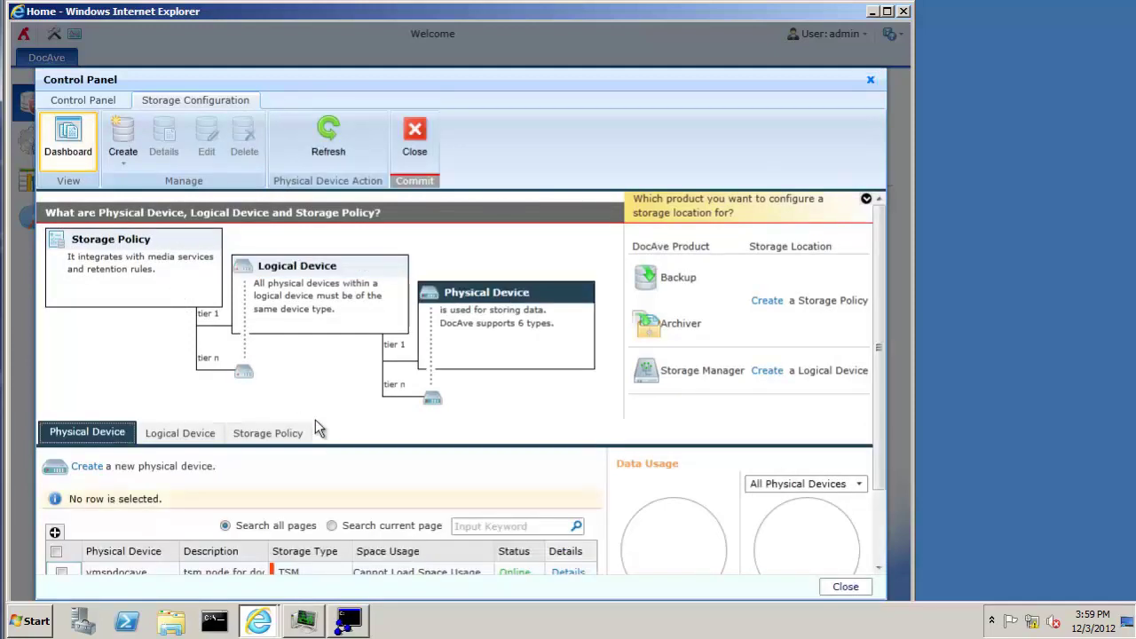
click(255, 434)
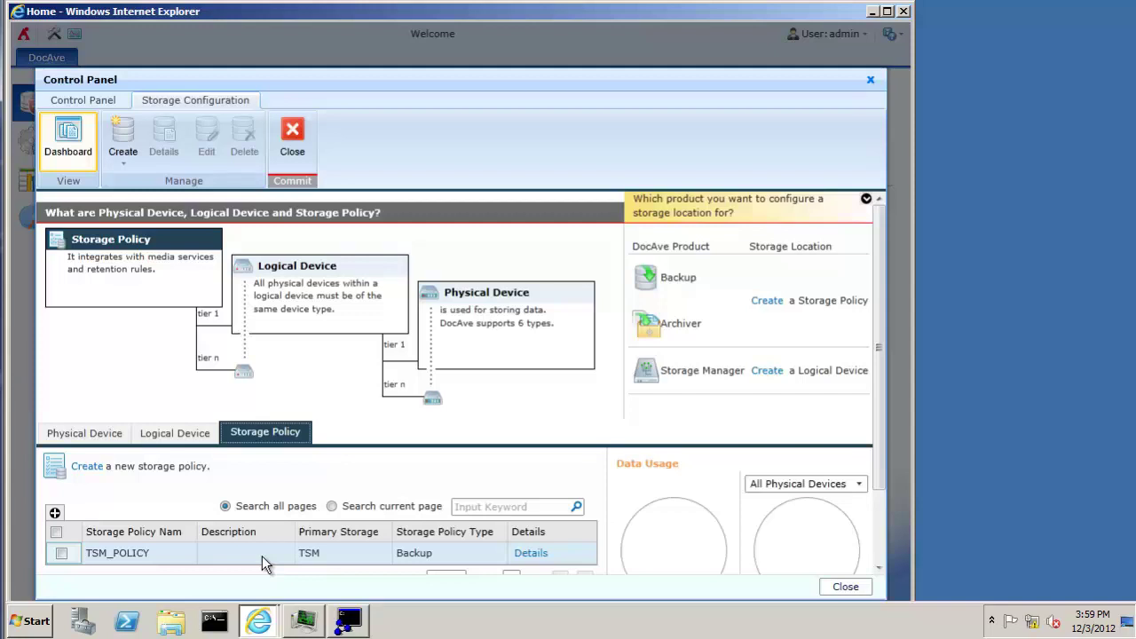
click(293, 132)
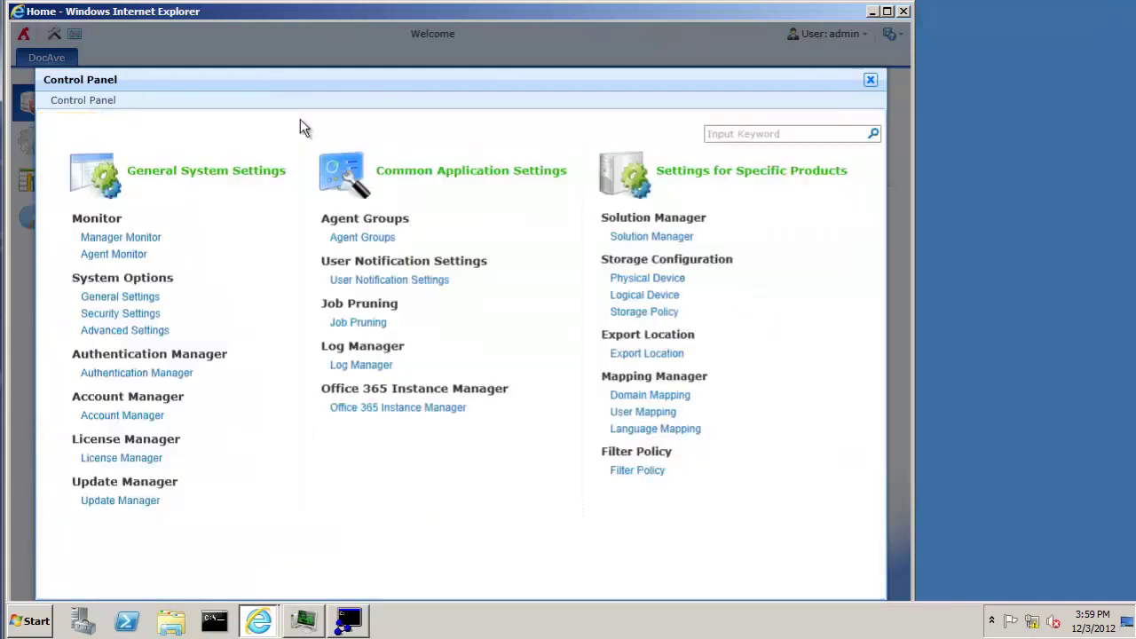
click(871, 80)
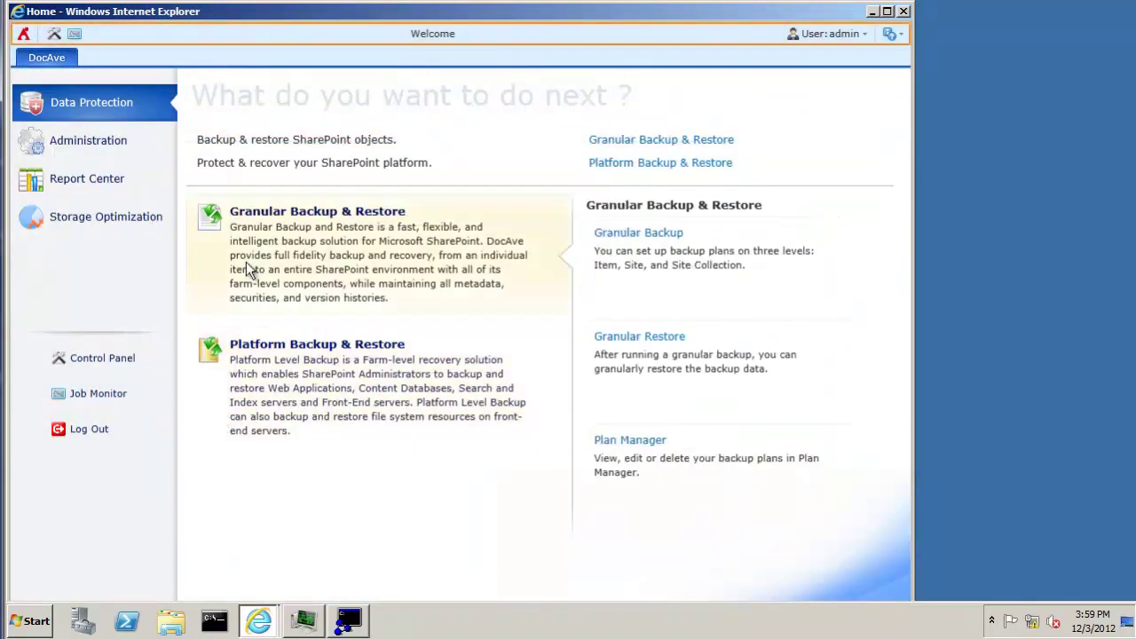
- Open Granular Backup & Restore and set TSM_POLICY as the storage policy in the default settings for ad hoc backups
click(273, 211)
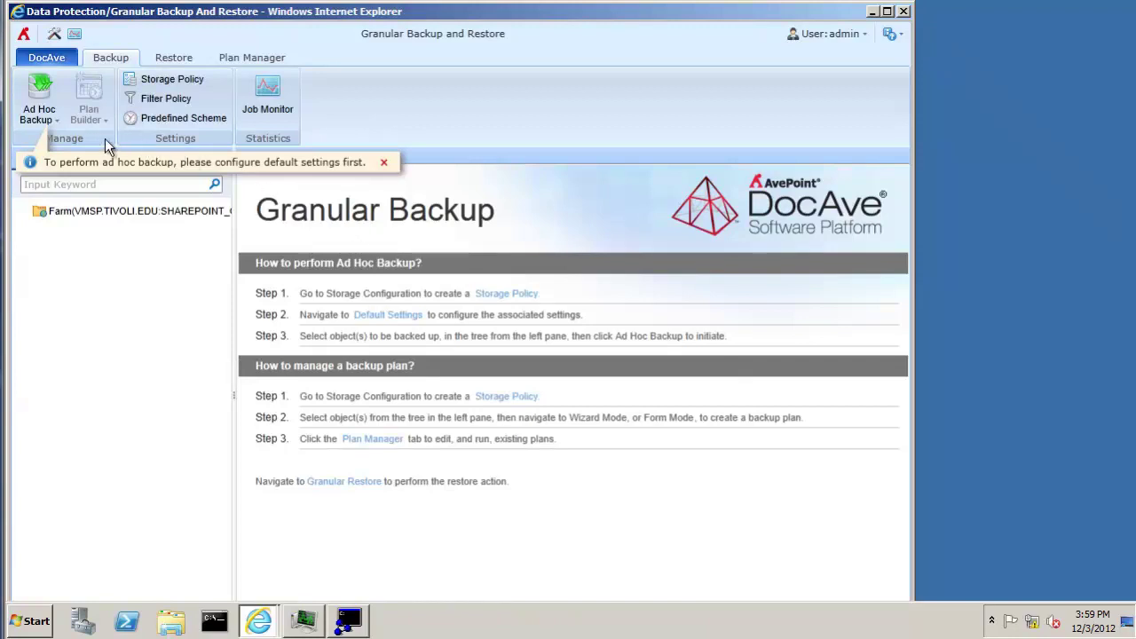
click(55, 121)
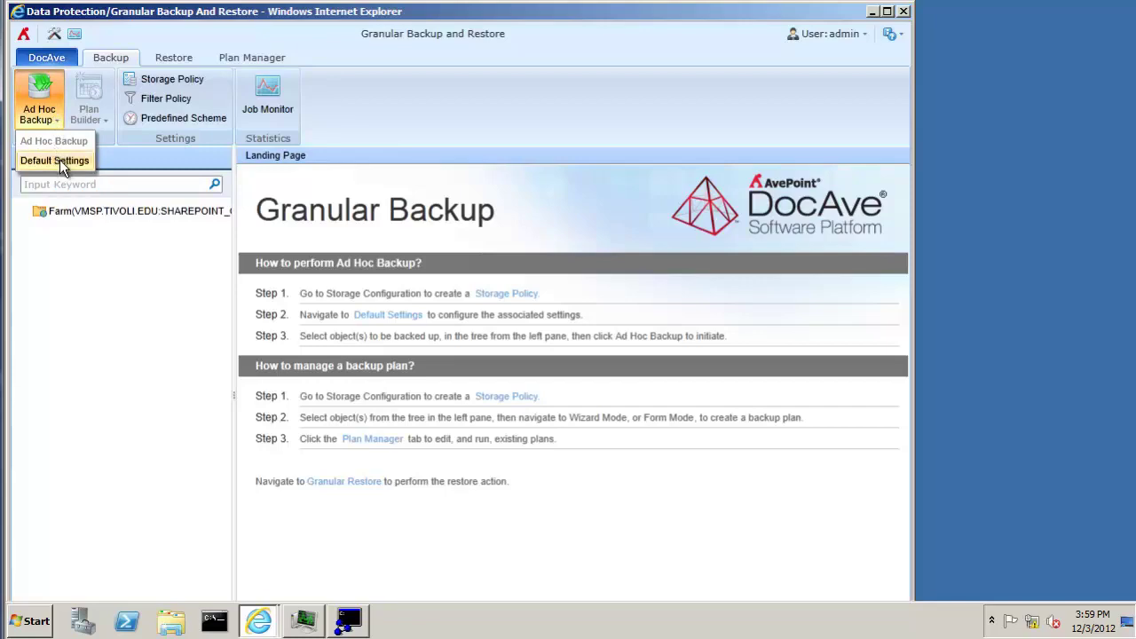
click(55, 160)
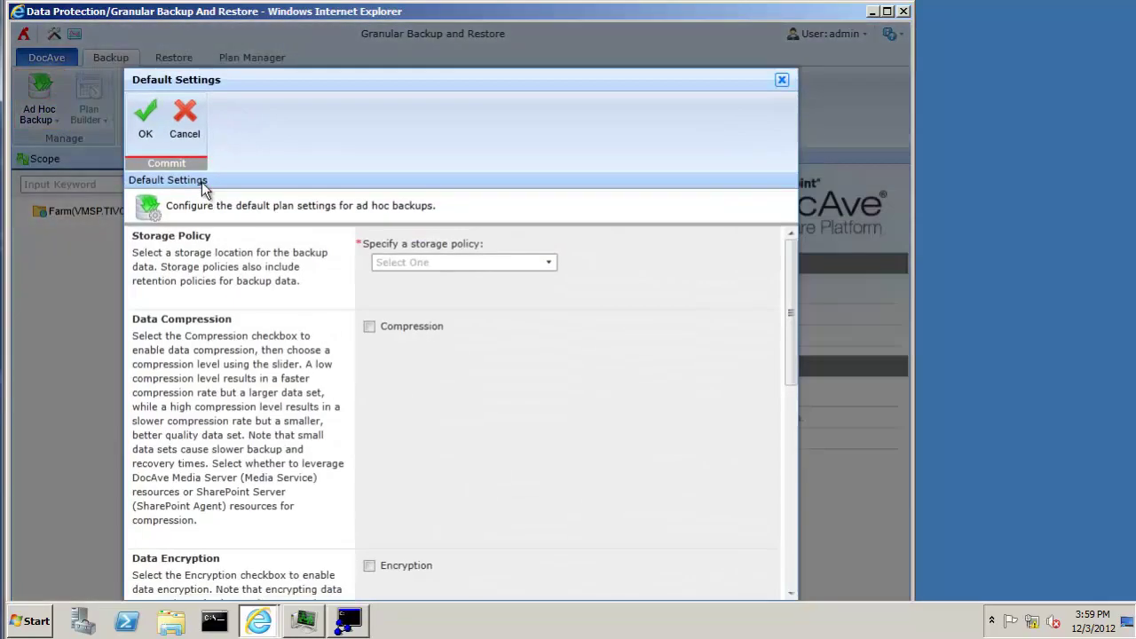
click(546, 263)
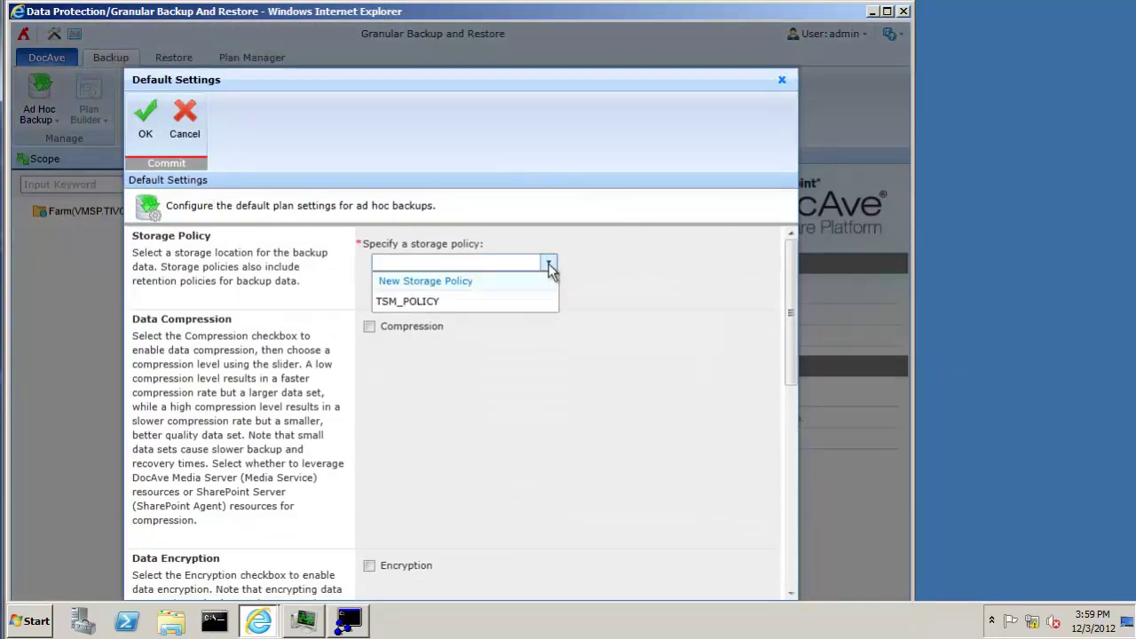
click(523, 303)
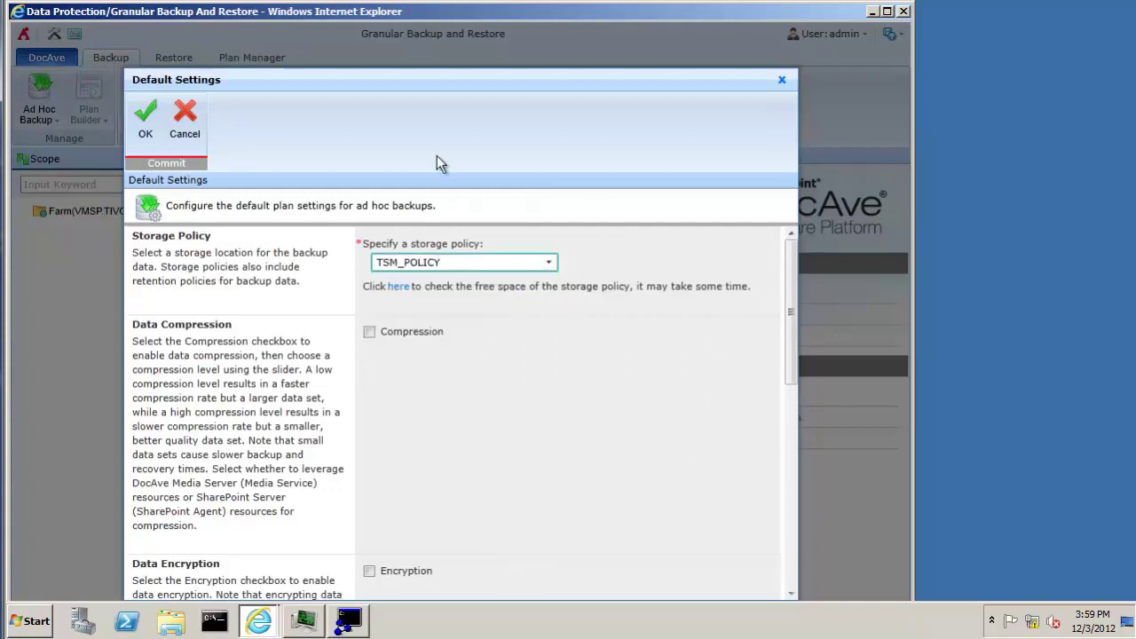
- Review the default compression, encryption, filter policy, user profile and workflow options, and save the default settings
drag(423, 86, 415, 28)
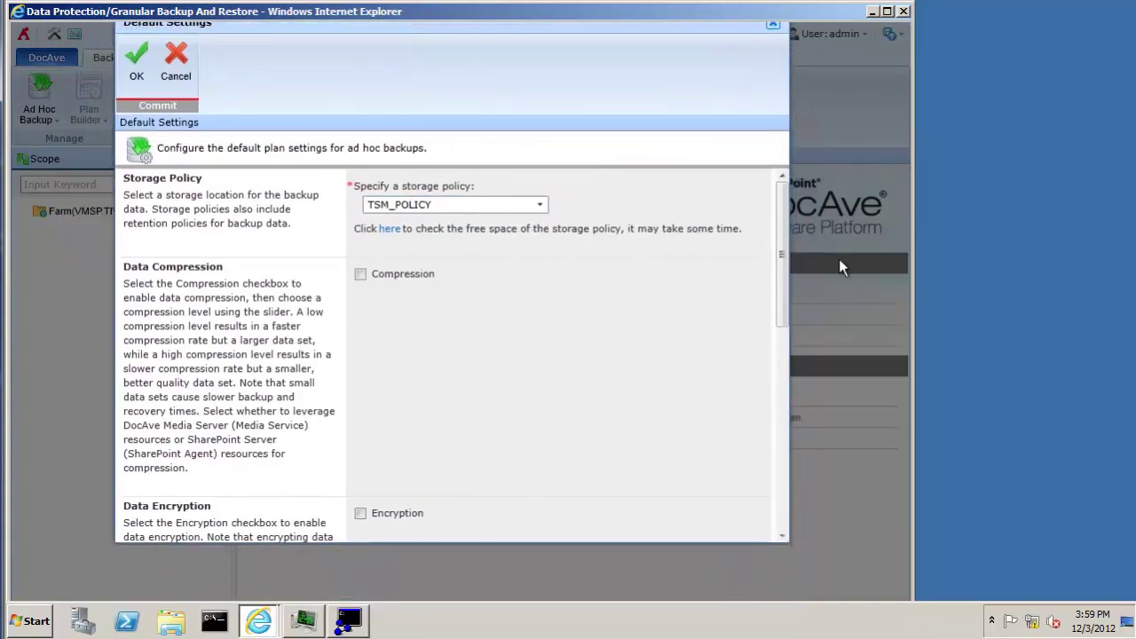
scroll(784, 218, down, 4)
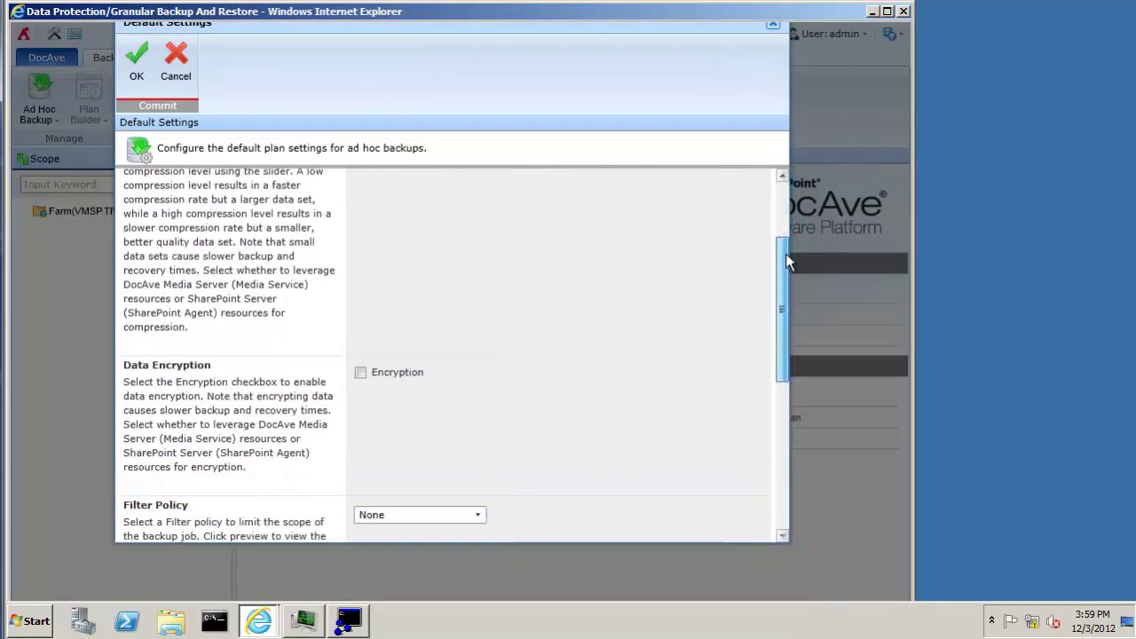
scroll(786, 215, up, 4)
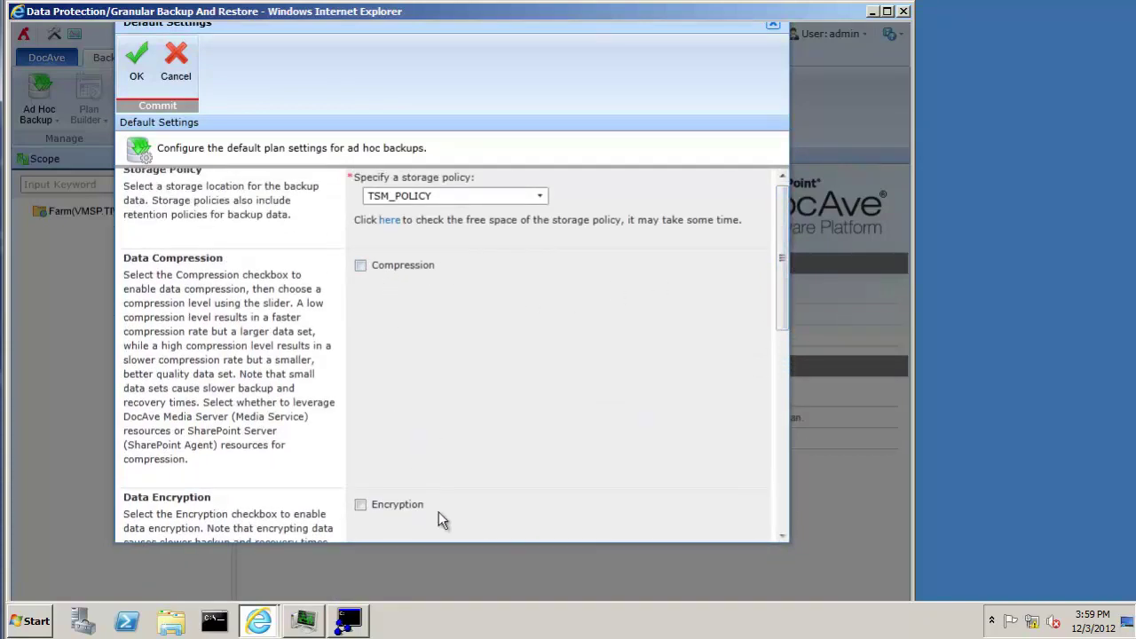
scroll(778, 342, down, 4)
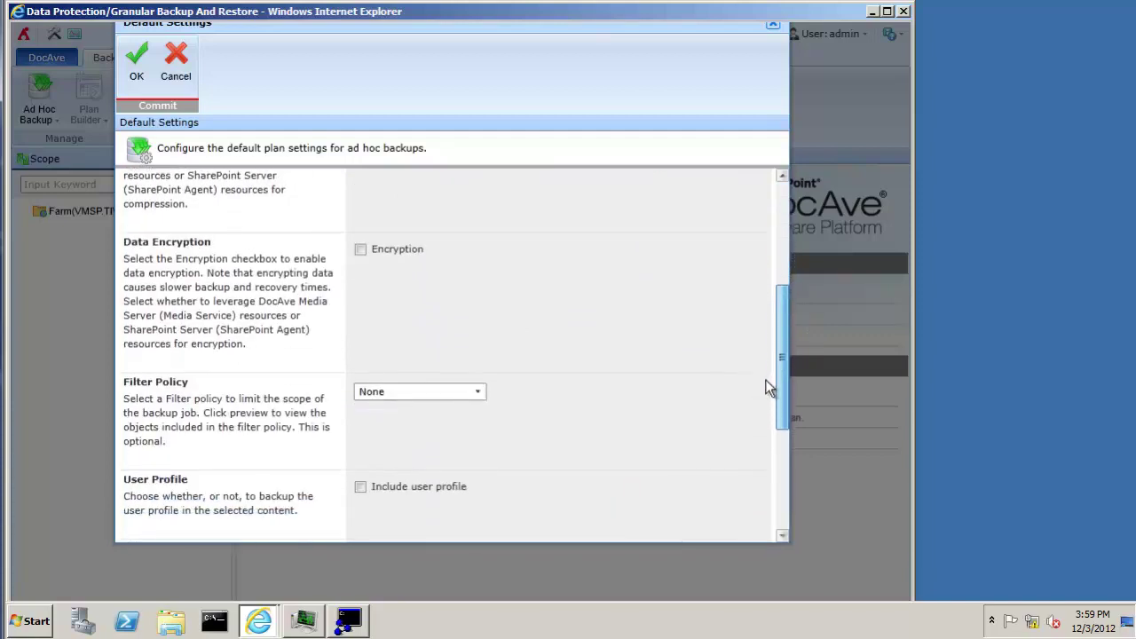
scroll(767, 412, down, 2)
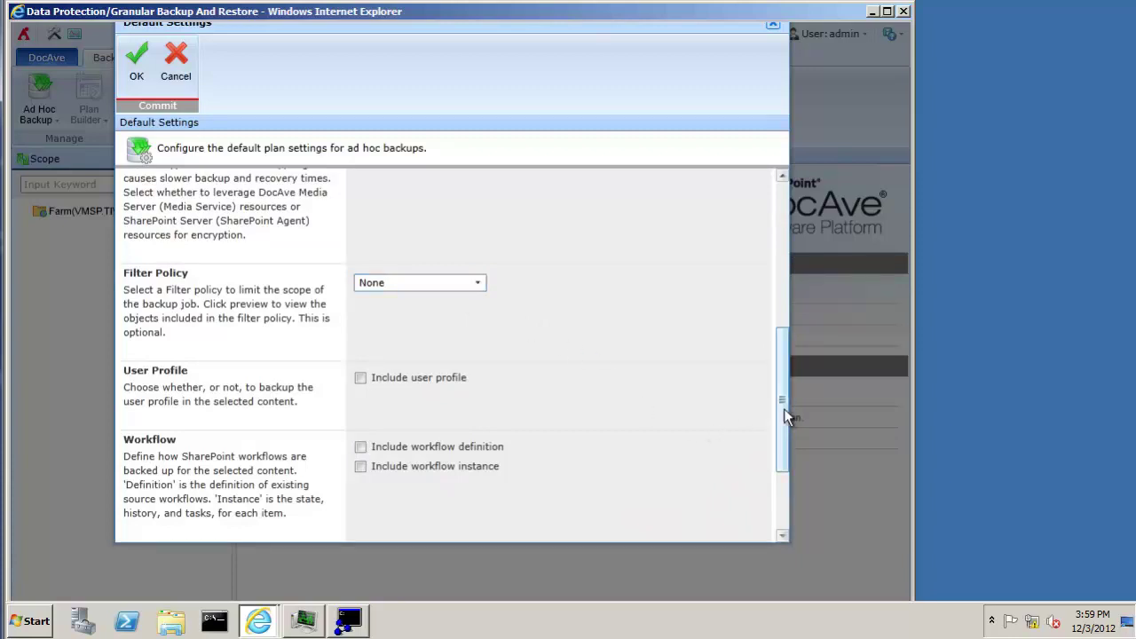
drag(787, 411, 785, 242)
drag(781, 299, 793, 519)
click(697, 526)
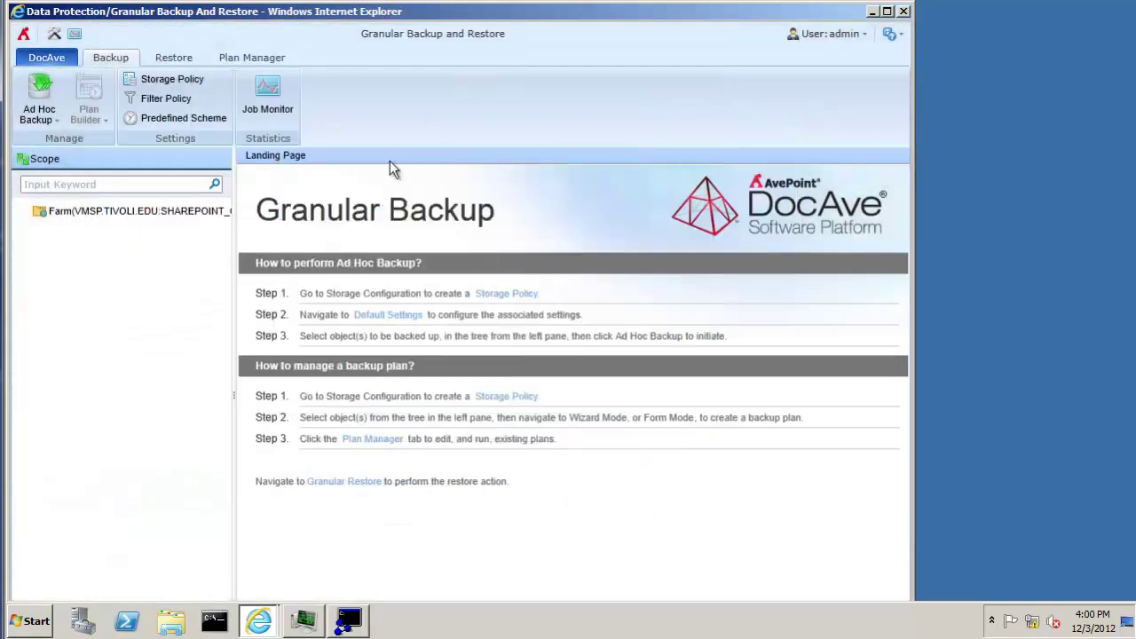
click(62, 114)
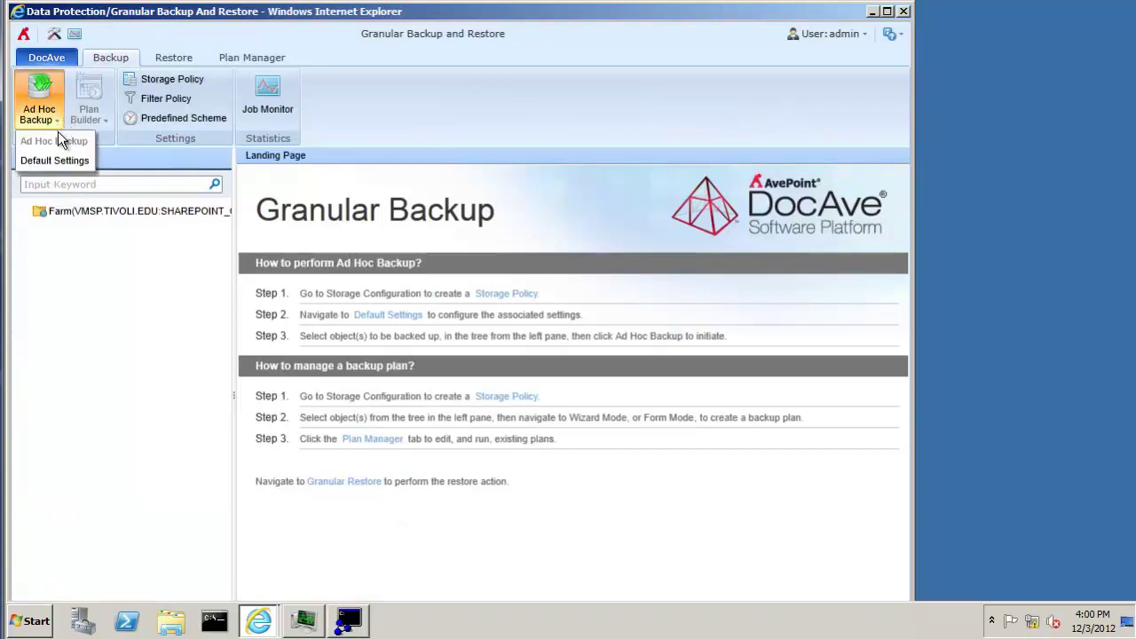
click(71, 291)
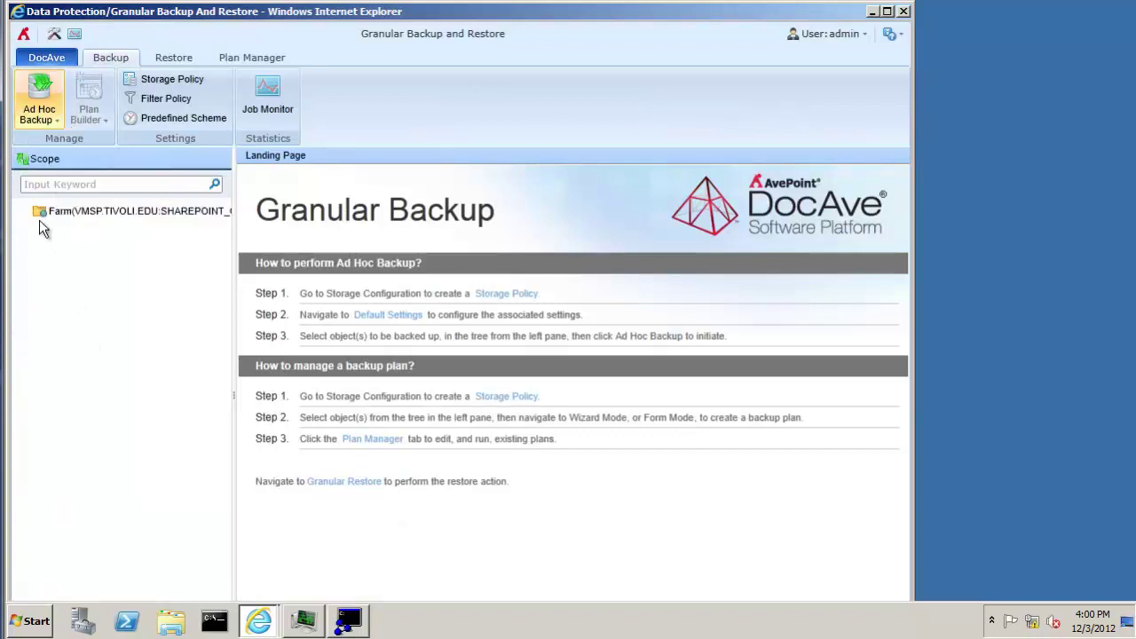
click(155, 212)
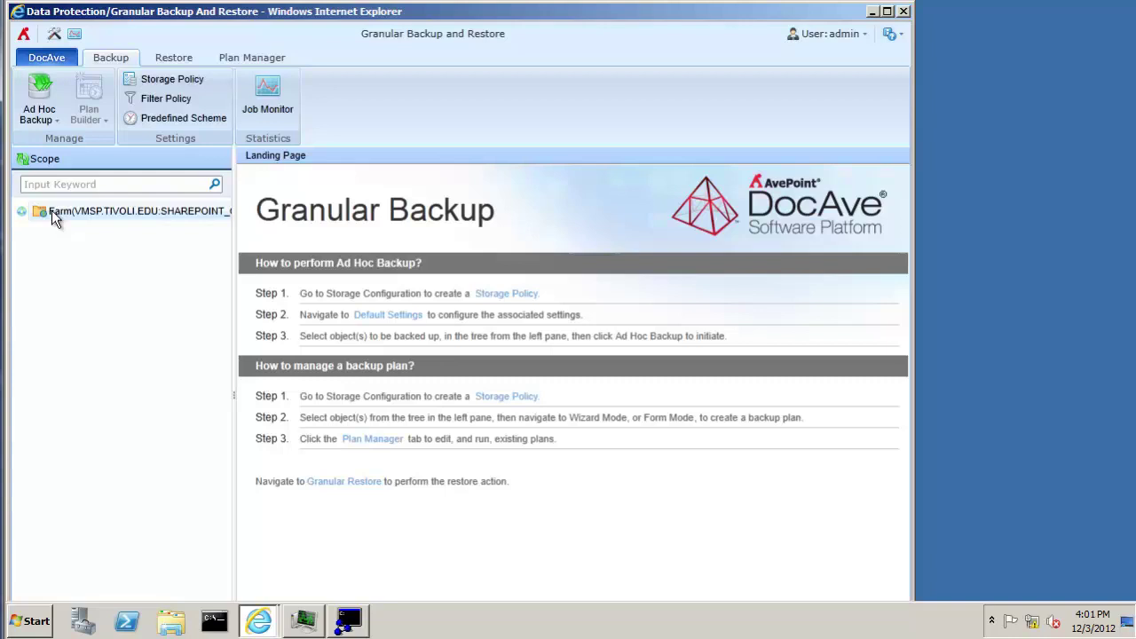
click(53, 212)
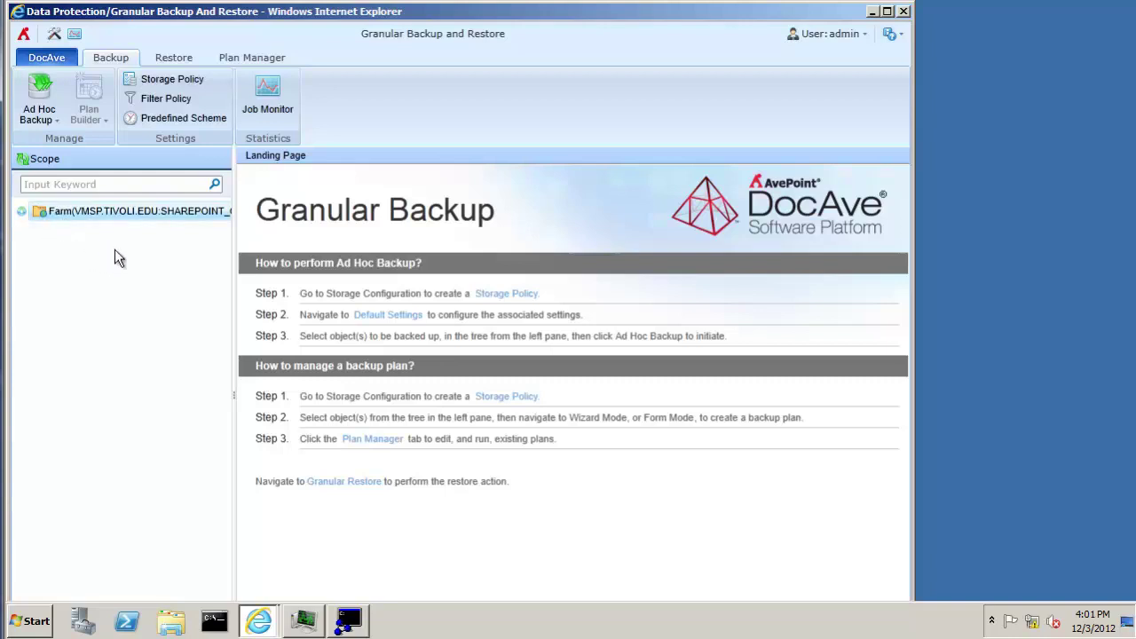
click(53, 230)
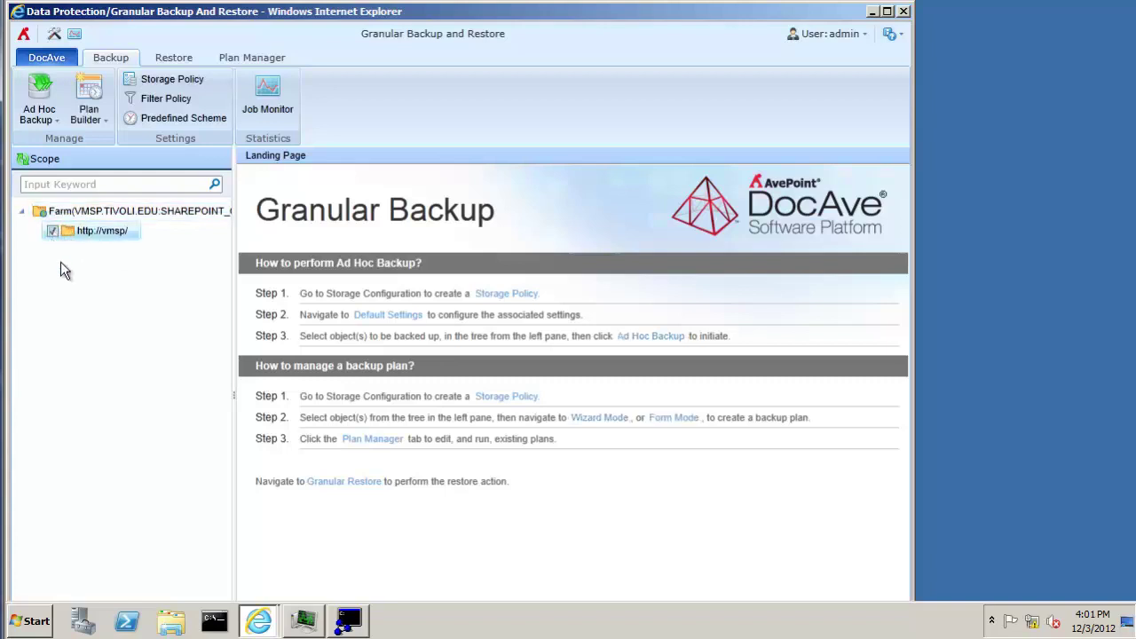
- Set up an ad hoc backup of the selected content, check its settings in the maximized window, and run it immediately
click(42, 114)
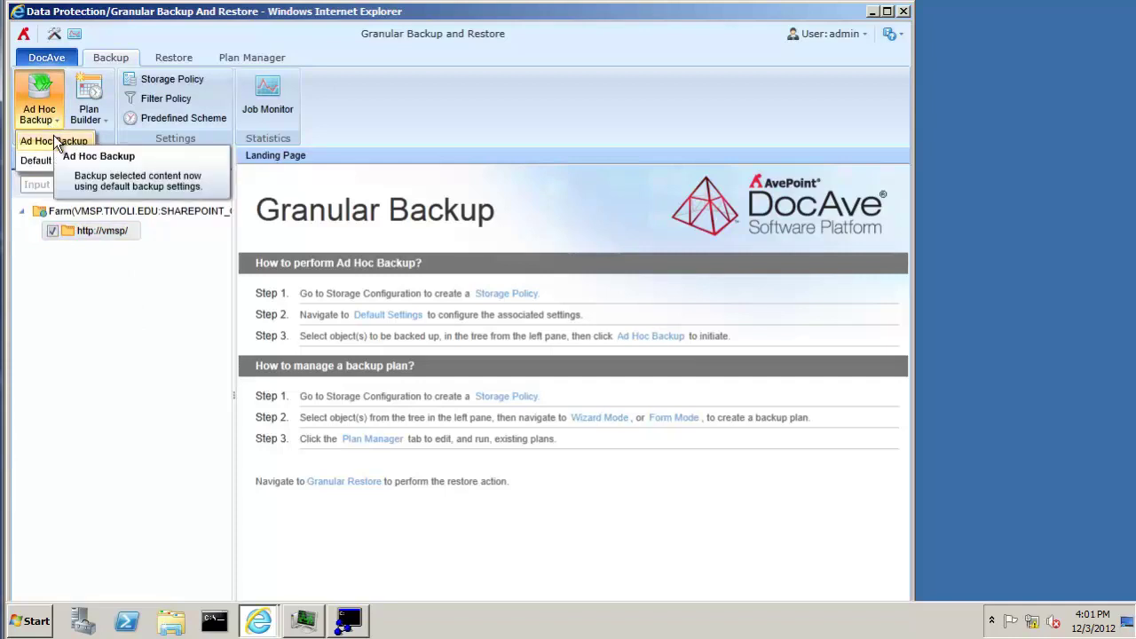
click(53, 141)
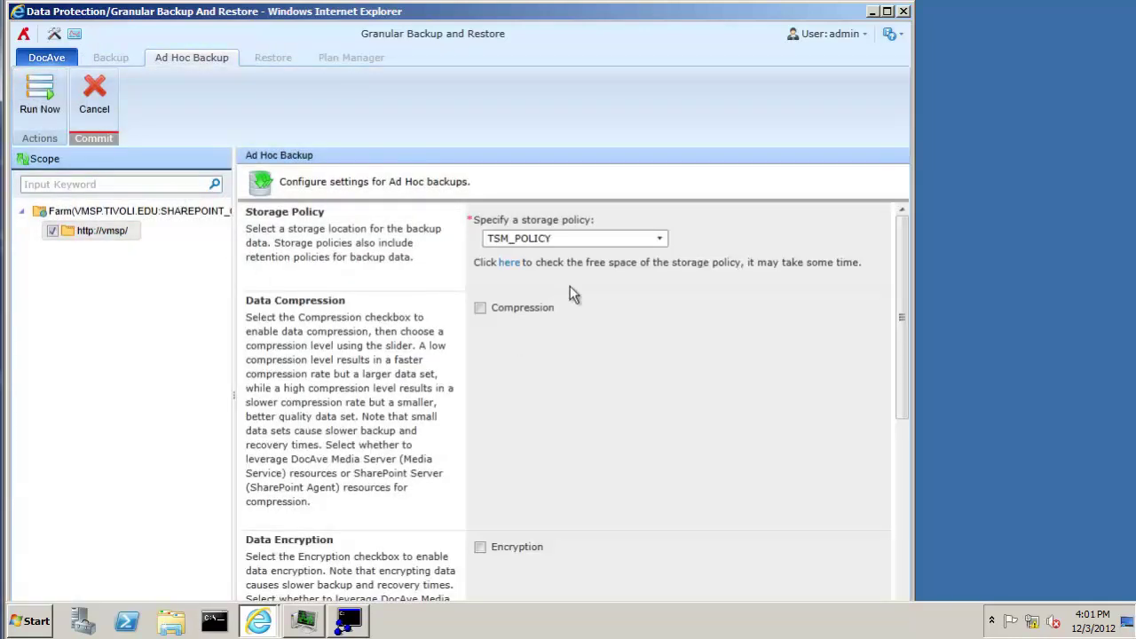
scroll(606, 323, down, 3)
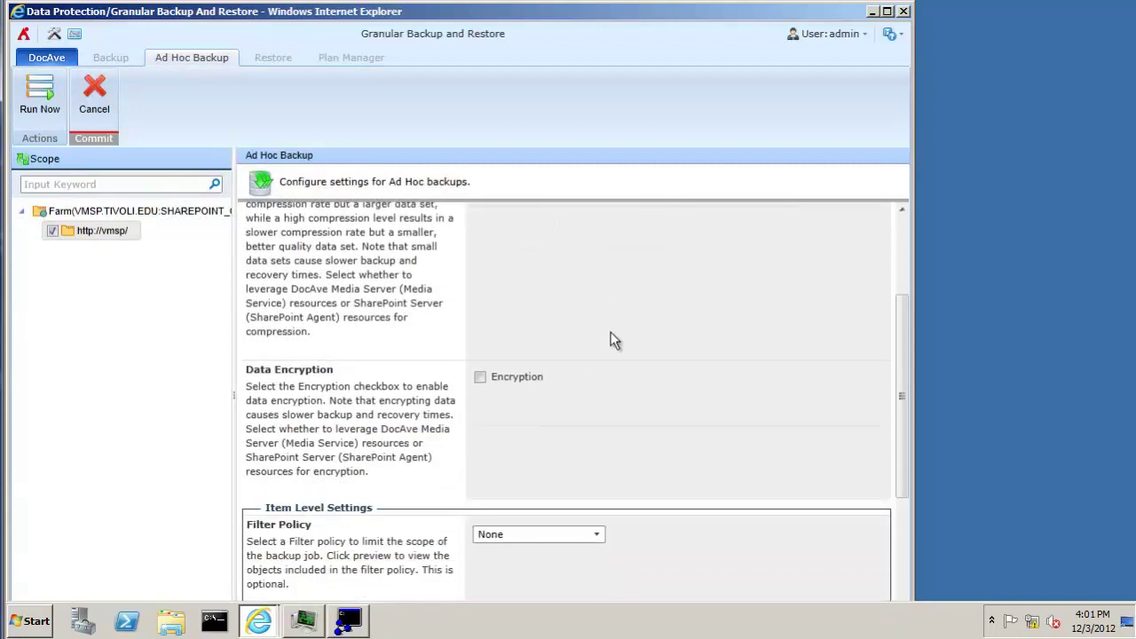
scroll(611, 337, down, 1)
scroll(657, 311, up, 1)
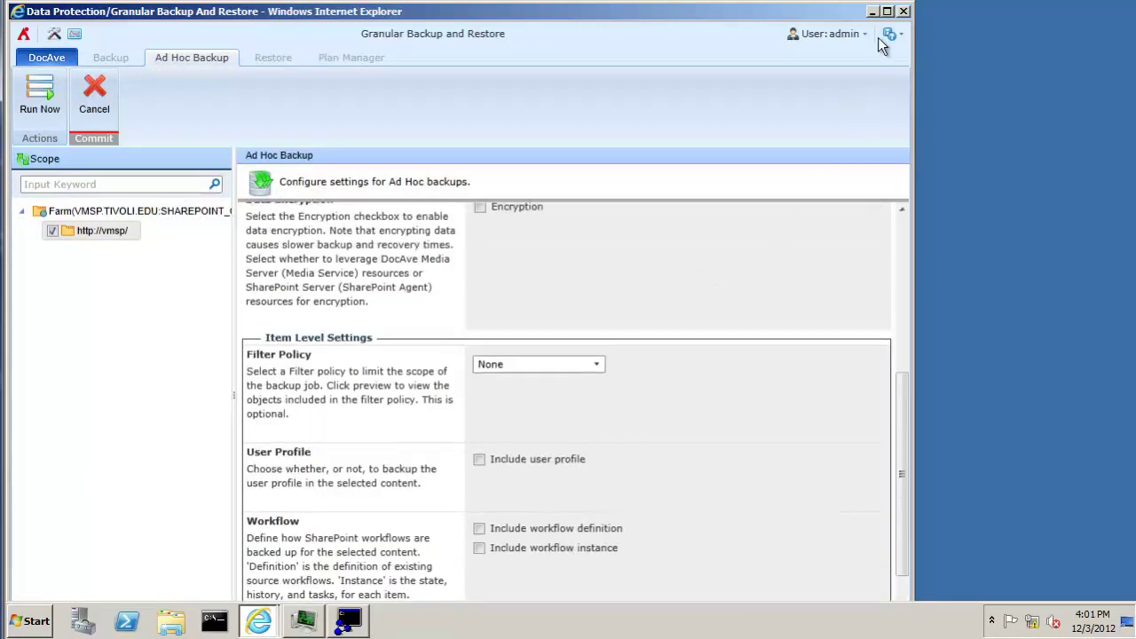
click(888, 12)
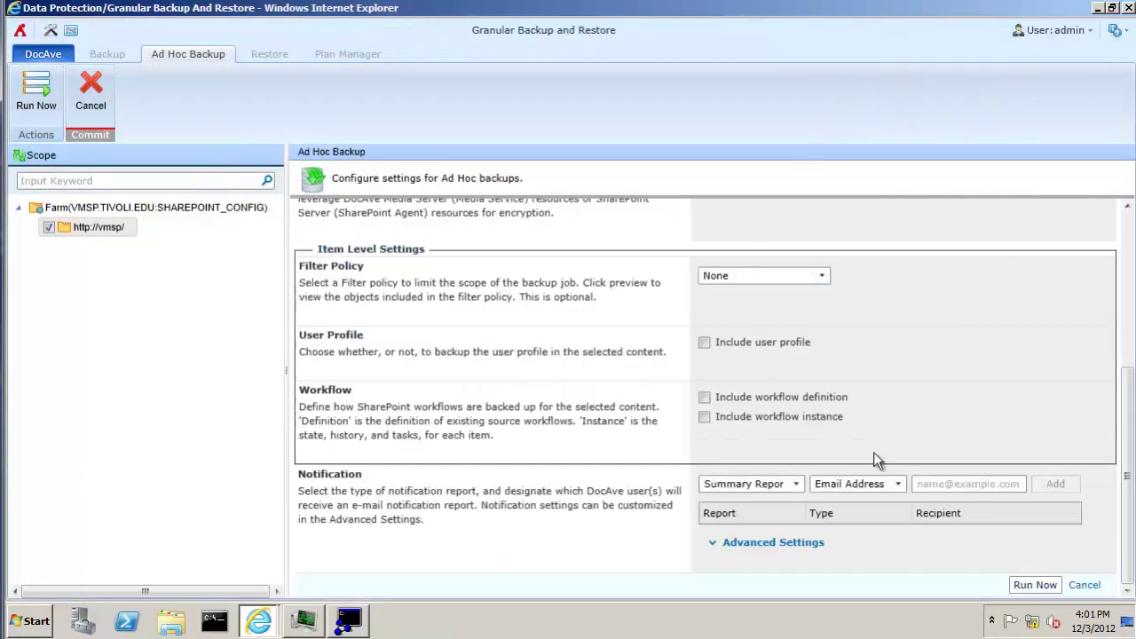
scroll(701, 391, up, 3)
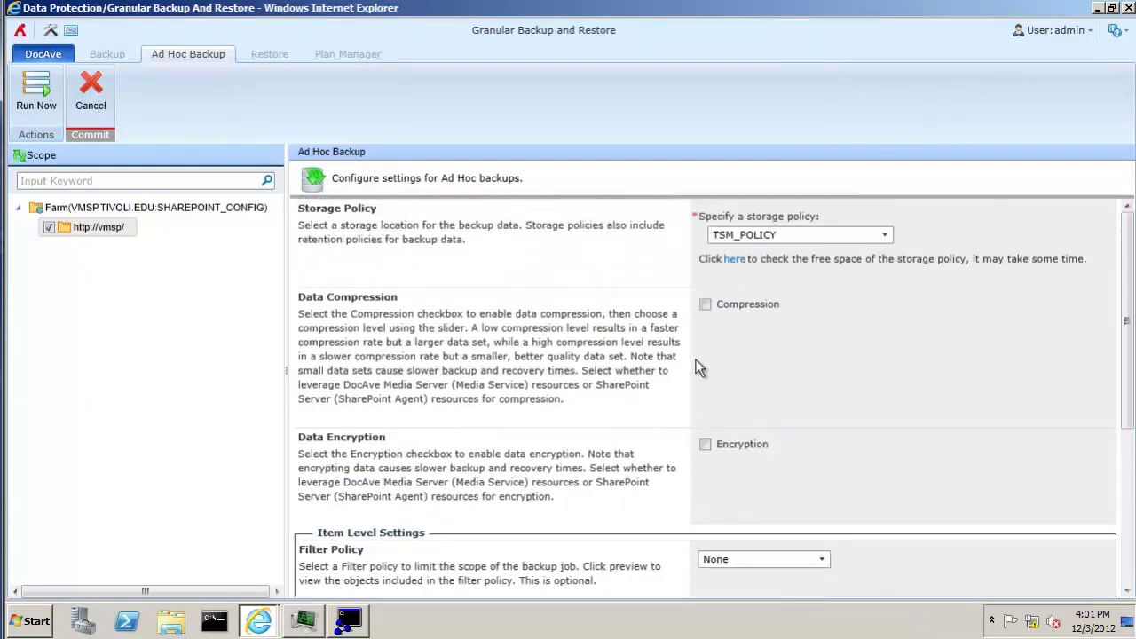
scroll(742, 390, down, 1)
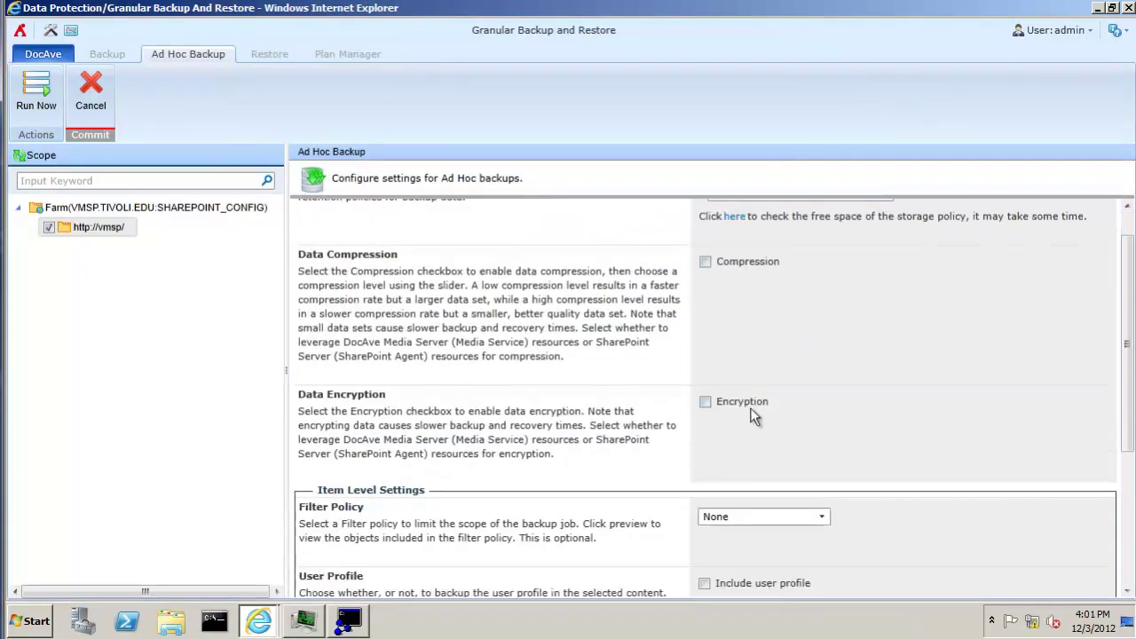
scroll(751, 422, down, 4)
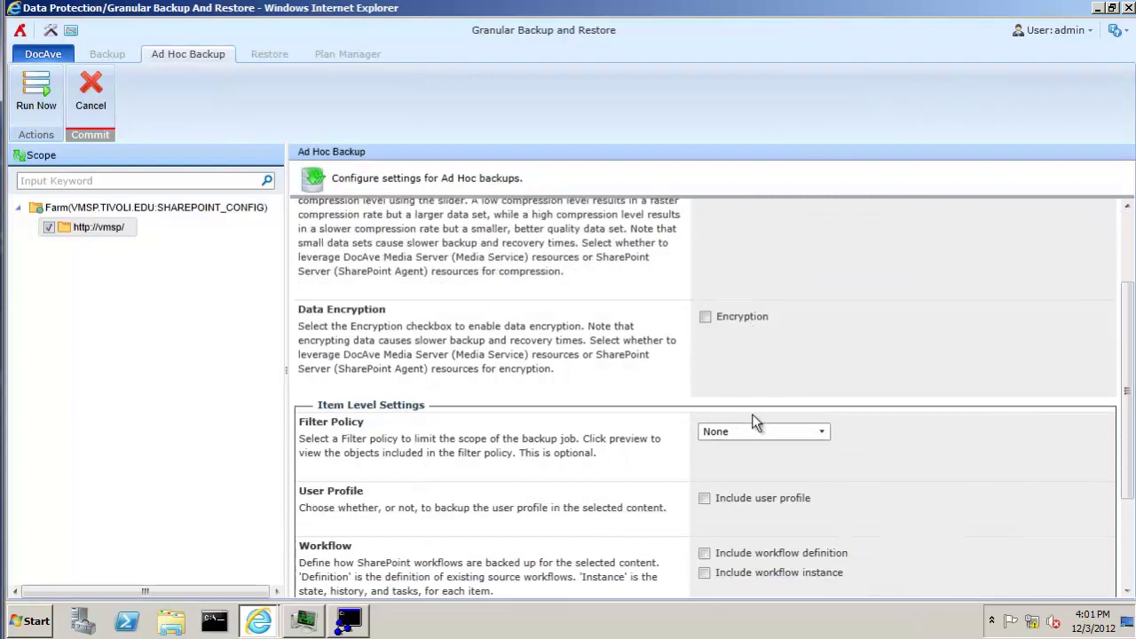
scroll(744, 394, down, 2)
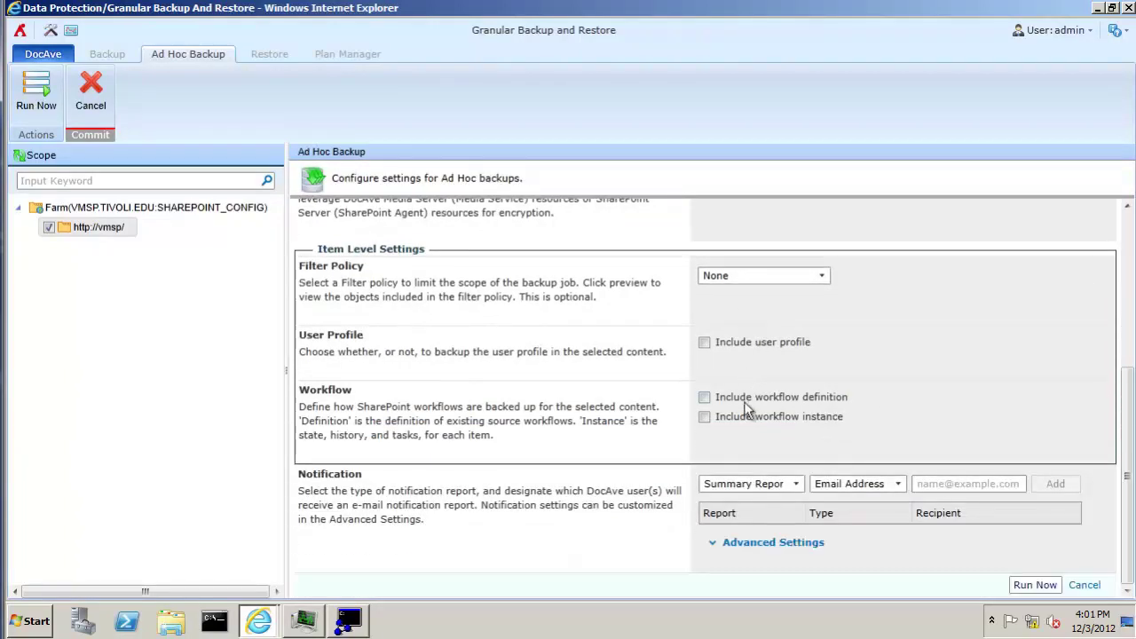
click(1030, 585)
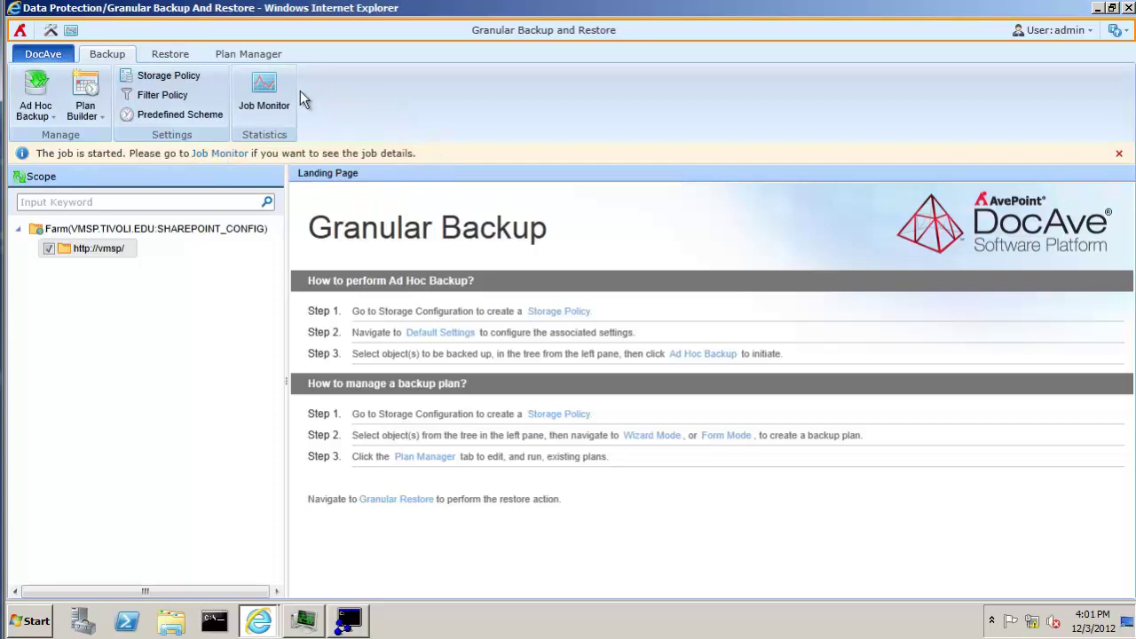
- Examine the summary of the ad hoc backup job in the Job Monitor, including its job information, environment and statistics
click(266, 87)
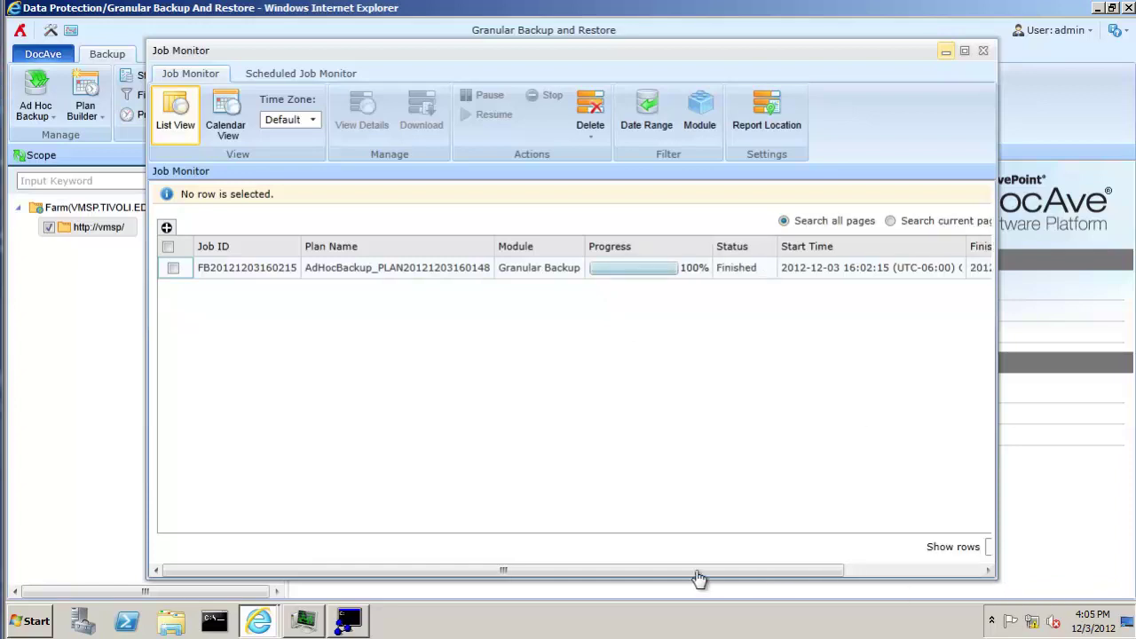
click(173, 268)
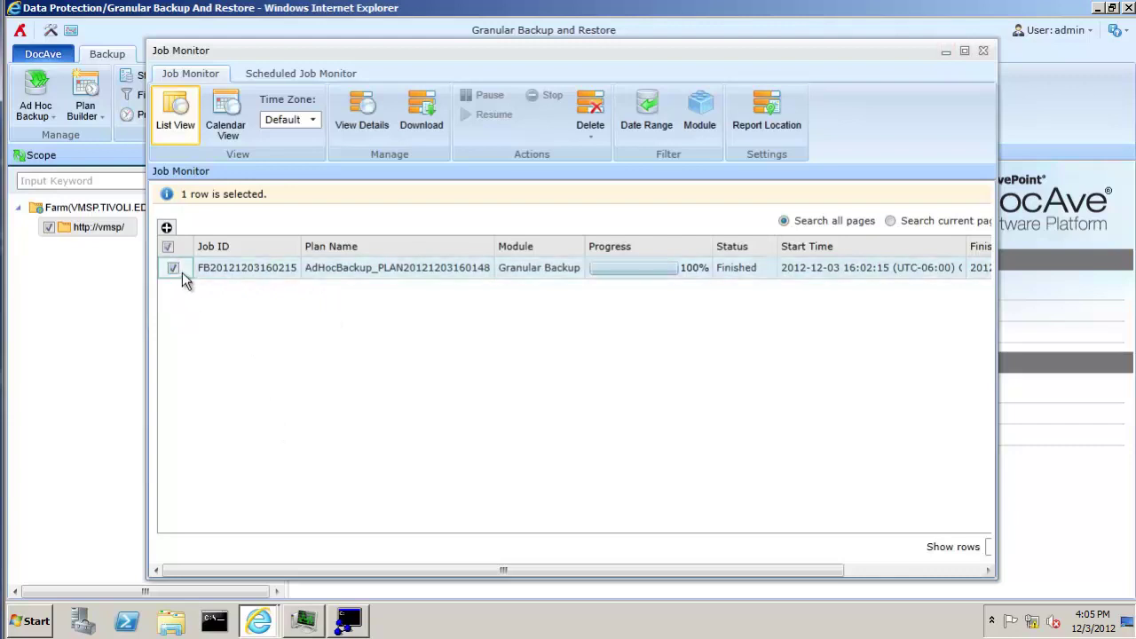
click(364, 110)
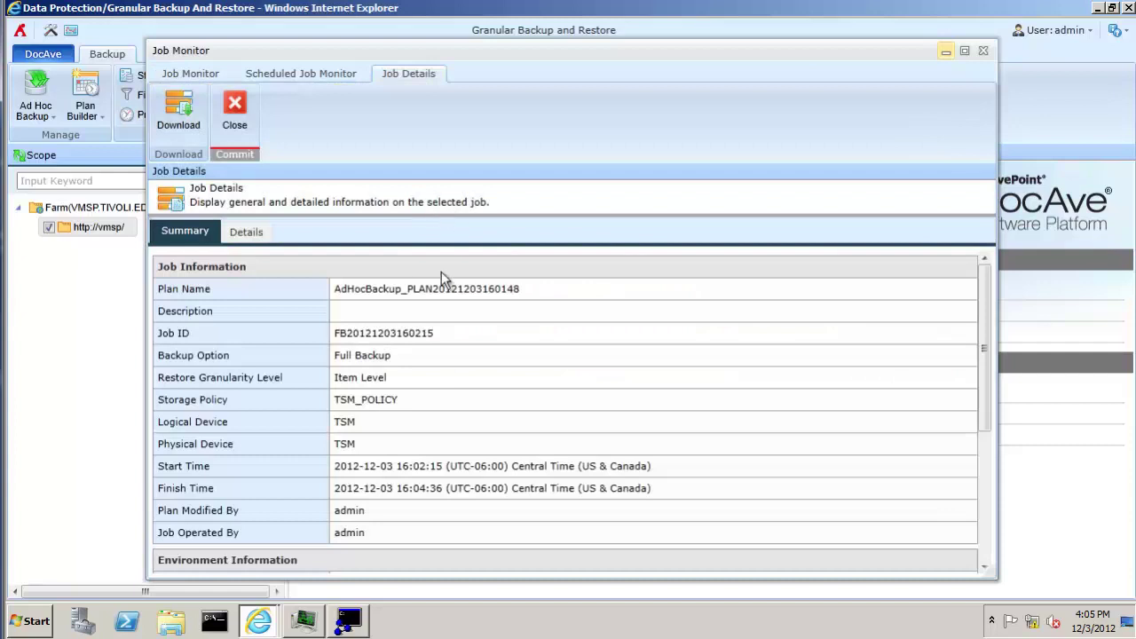
scroll(340, 392, down, 3)
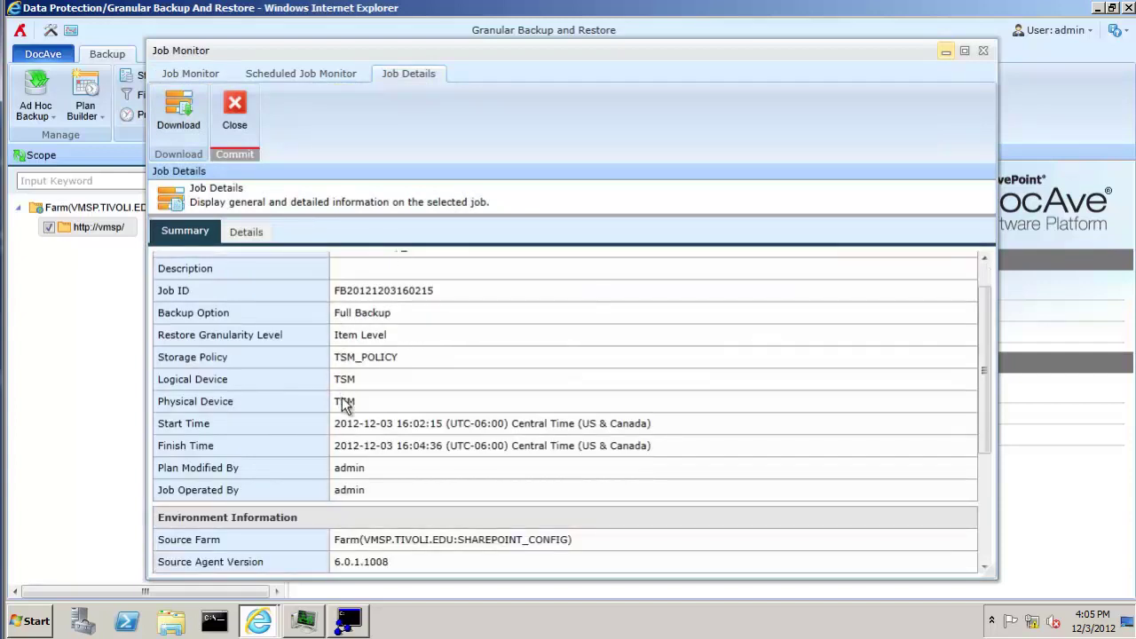
scroll(341, 400, down, 3)
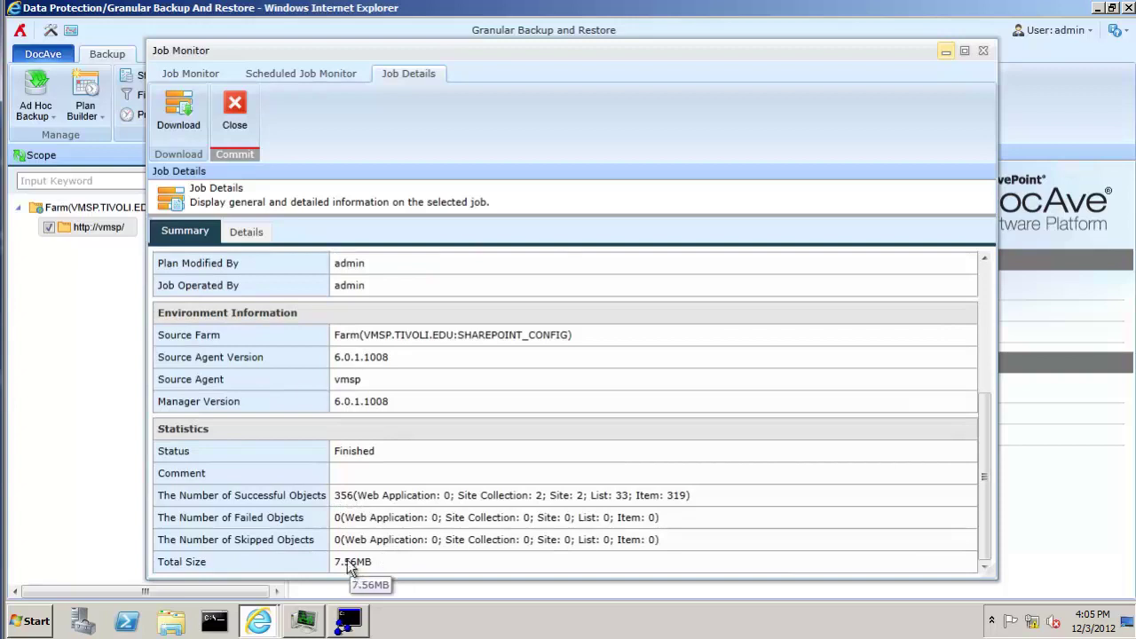
scroll(289, 448, up, 5)
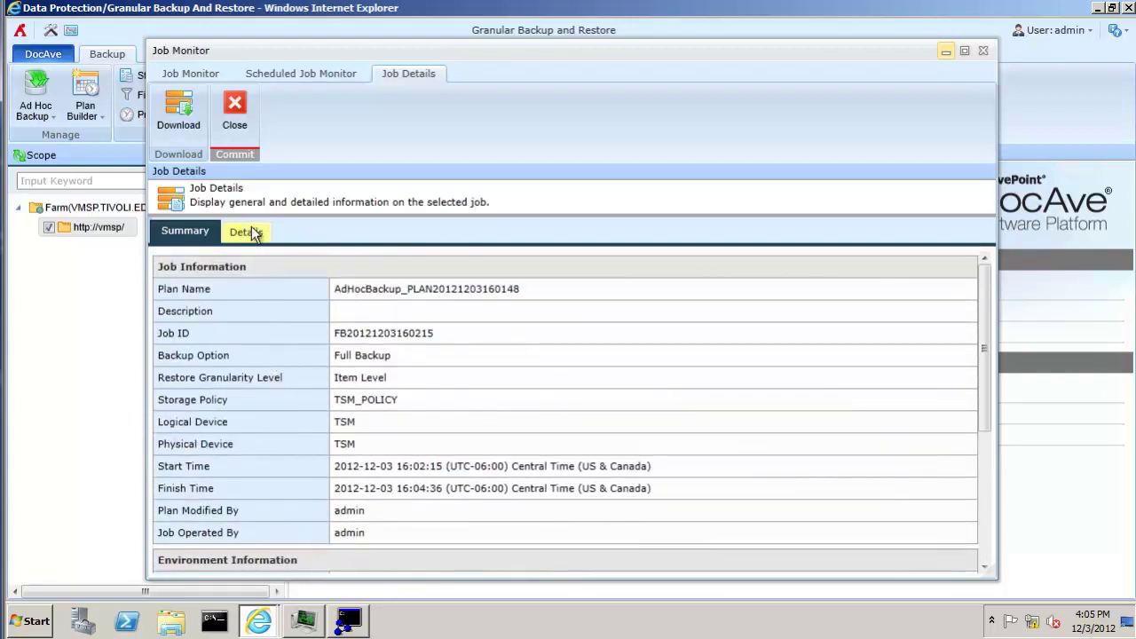
- Include successful objects in the job's detailed object list and look through its first two pages
click(245, 232)
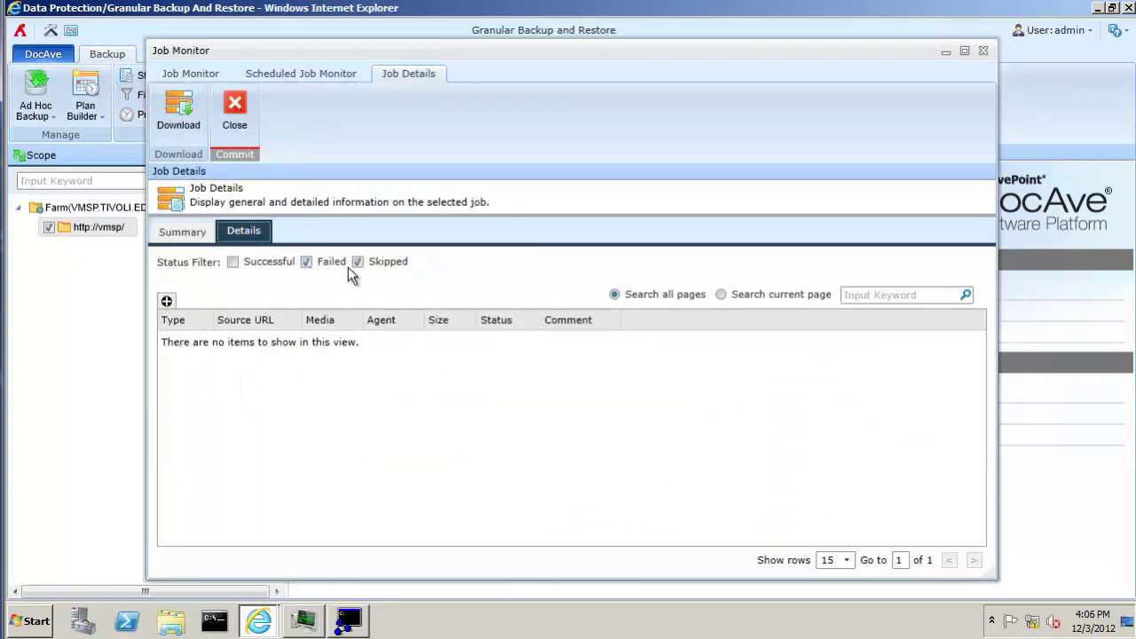
click(234, 262)
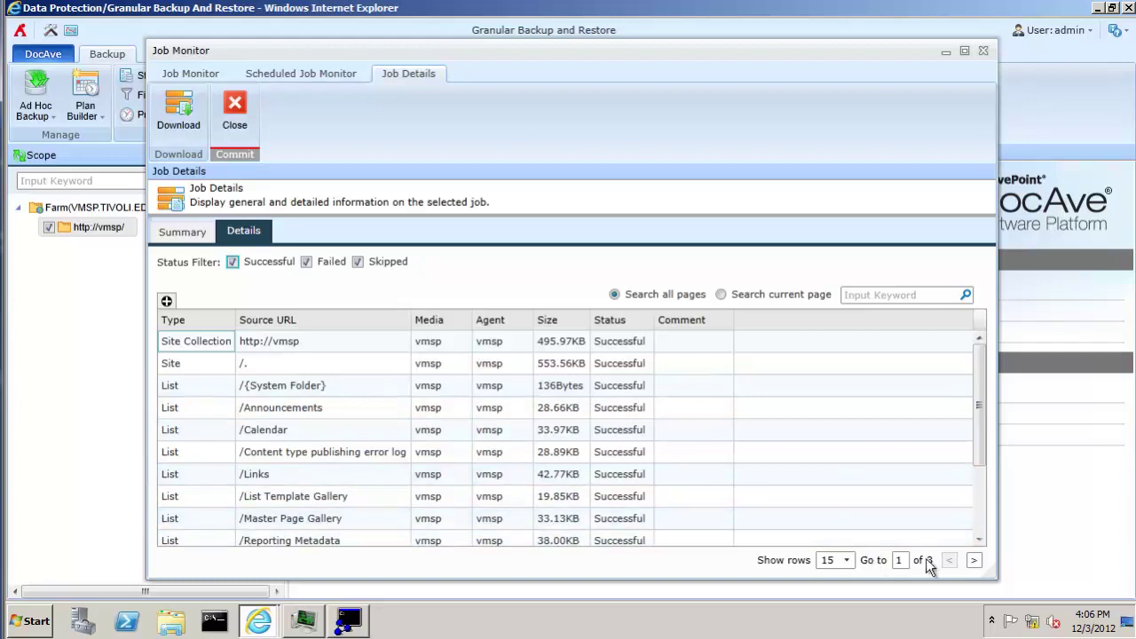
click(974, 560)
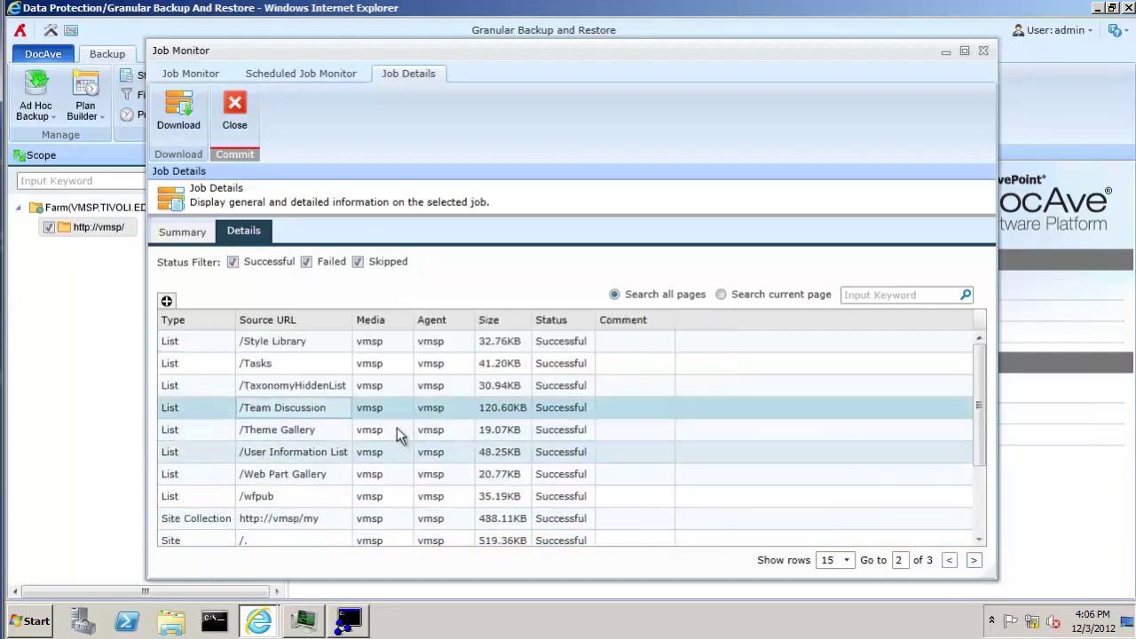
- Close the job details and the Job Monitor, and switch to the SharePoint Test Site home page
click(247, 120)
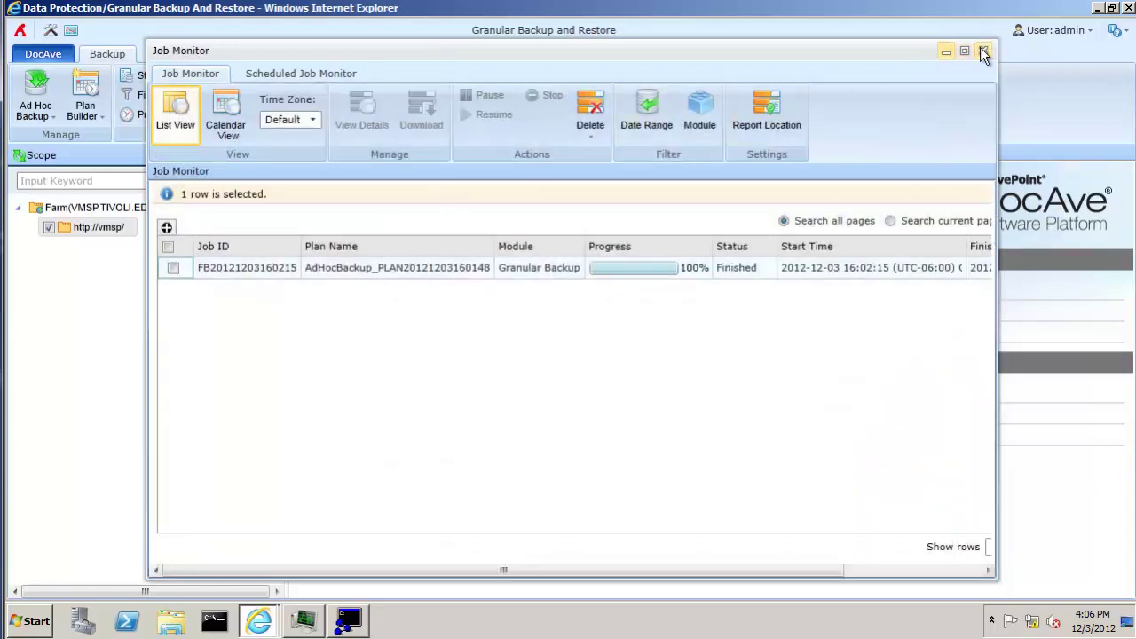
click(982, 52)
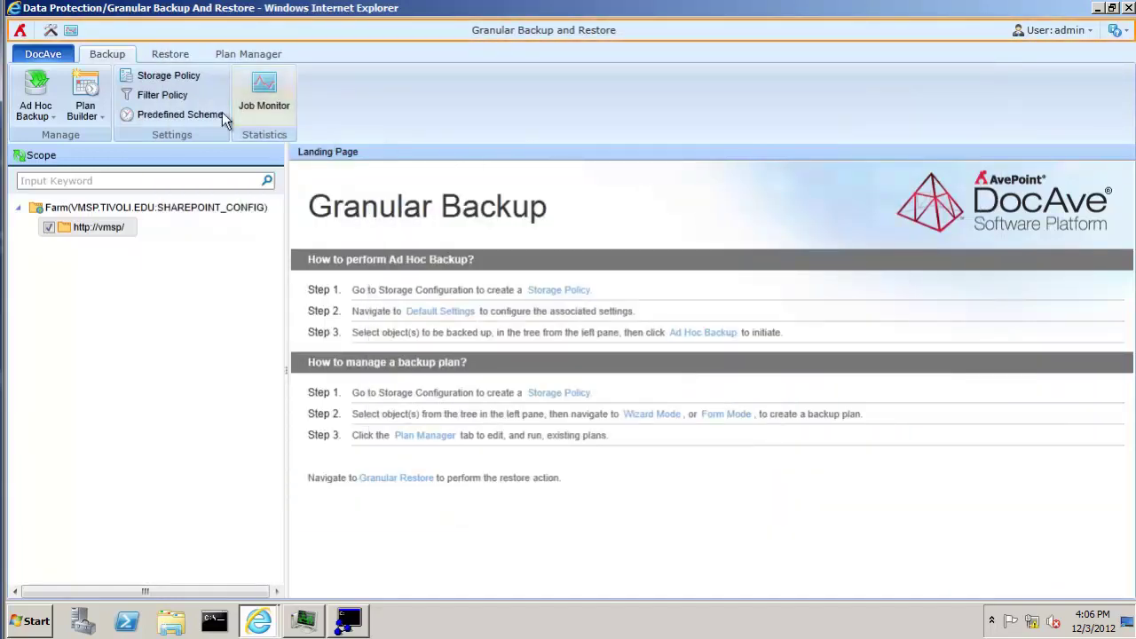
click(1097, 8)
click(260, 624)
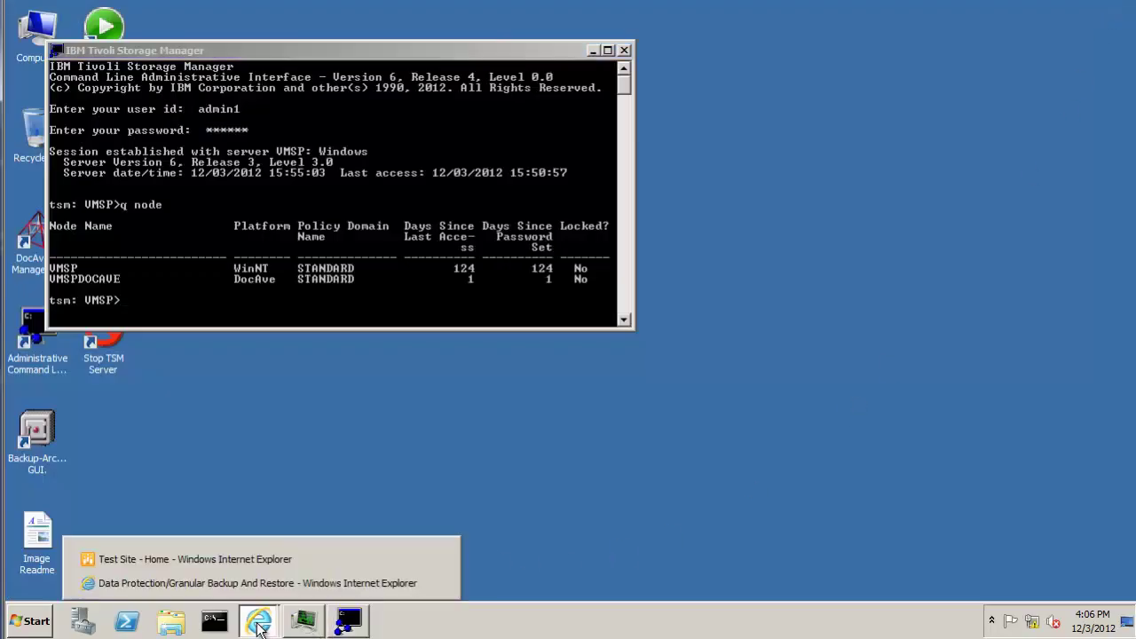
click(245, 561)
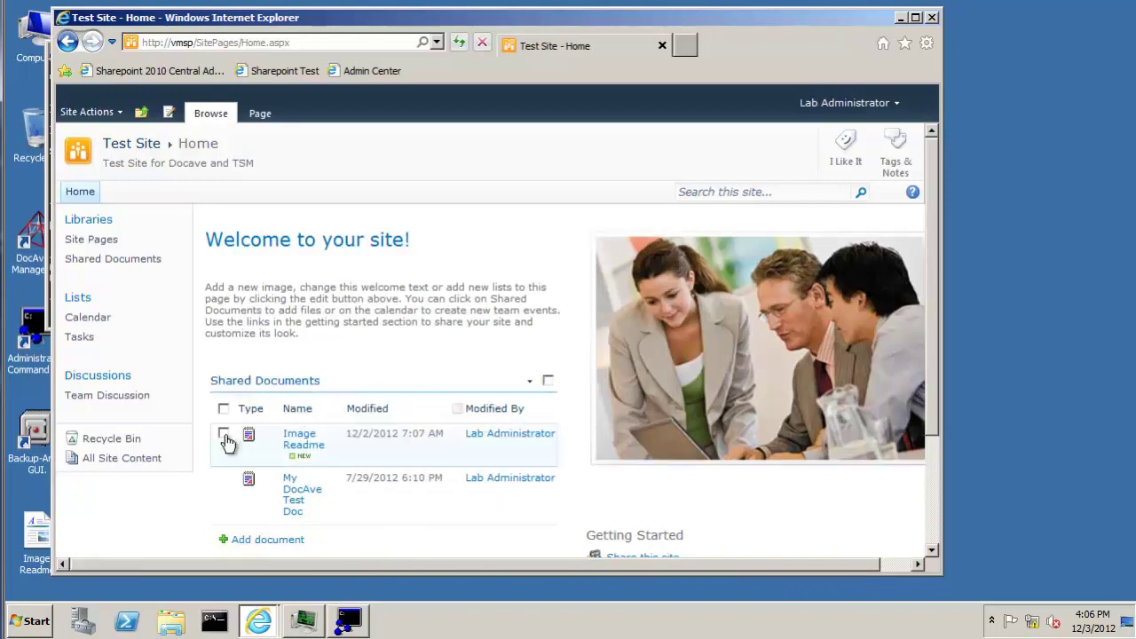
- Delete the Image Readme document from the Test Site's Shared Documents
click(286, 462)
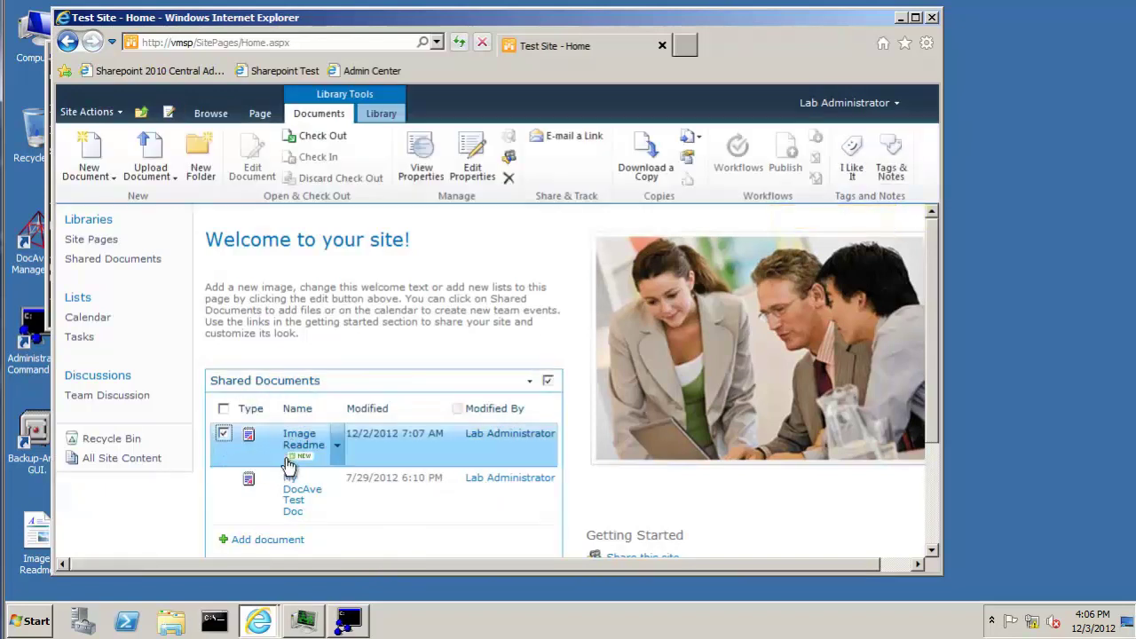
click(508, 181)
click(635, 360)
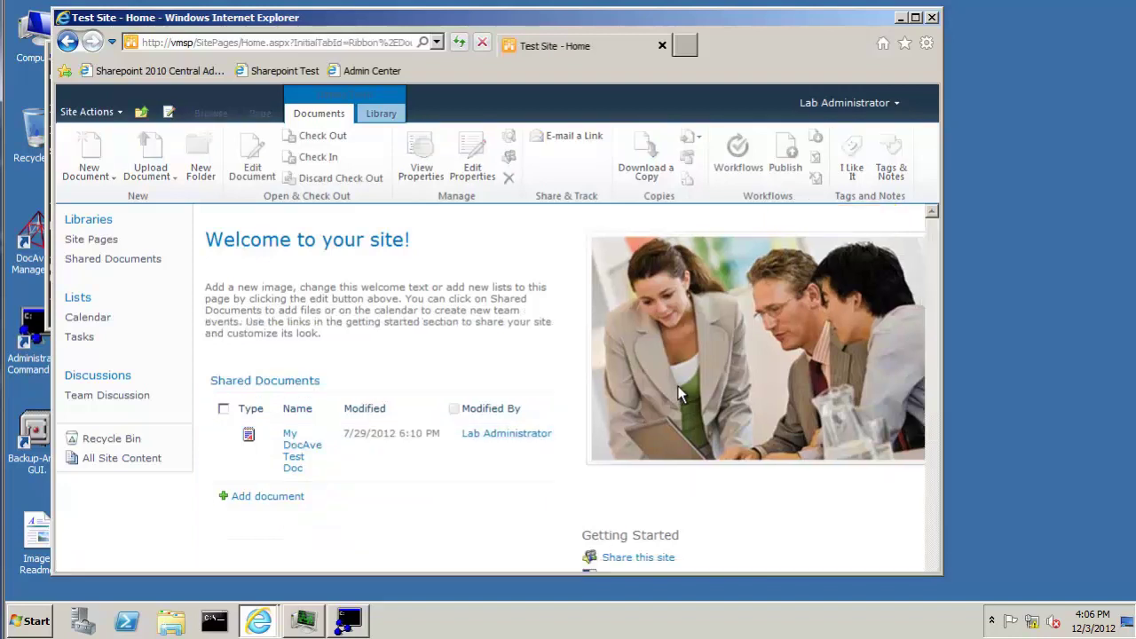
- Permanently delete Image Readme.rtf from the Test Site's Recycle Bin
click(93, 439)
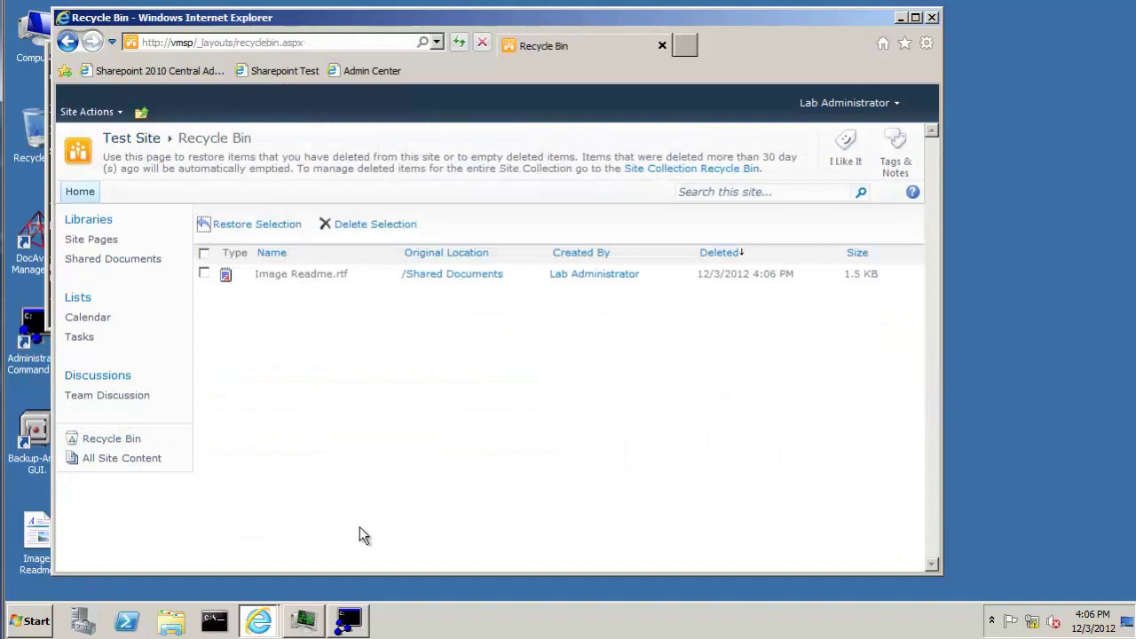
click(204, 275)
click(348, 228)
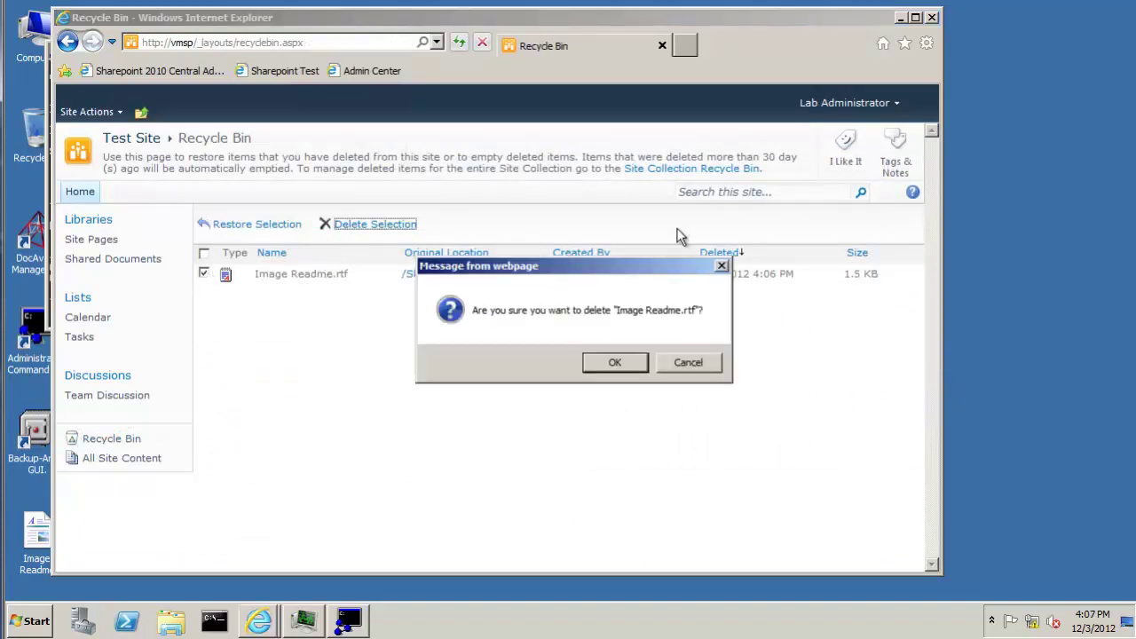
click(634, 363)
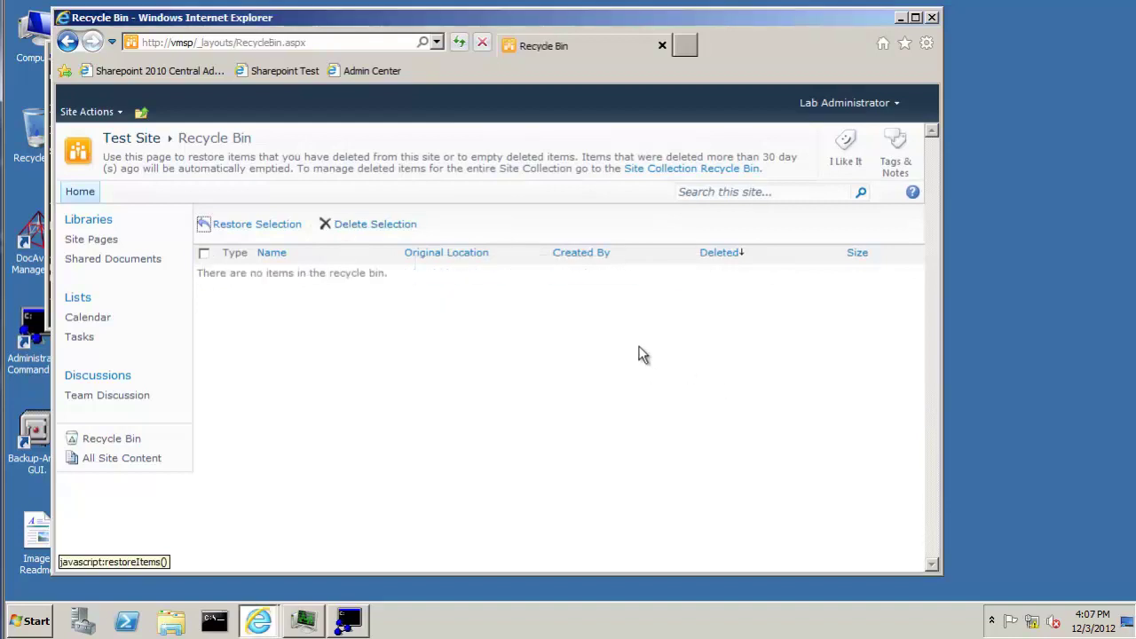
- Switch back to DocAve Granular Backup and Restore and start a time-based restore
click(899, 19)
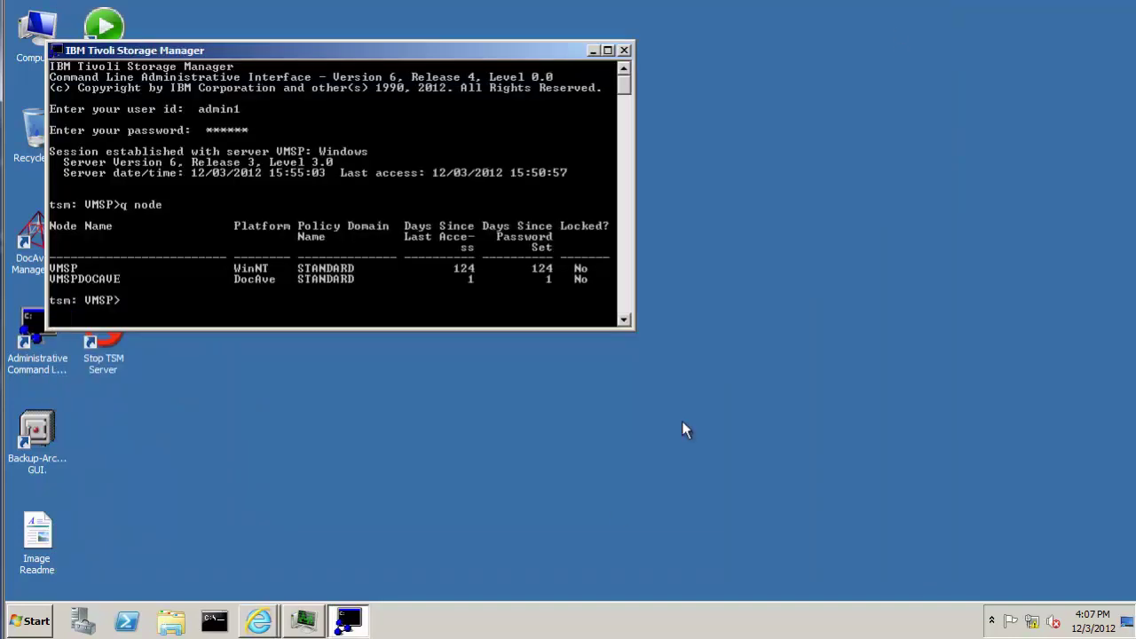
mouse_move(270, 626)
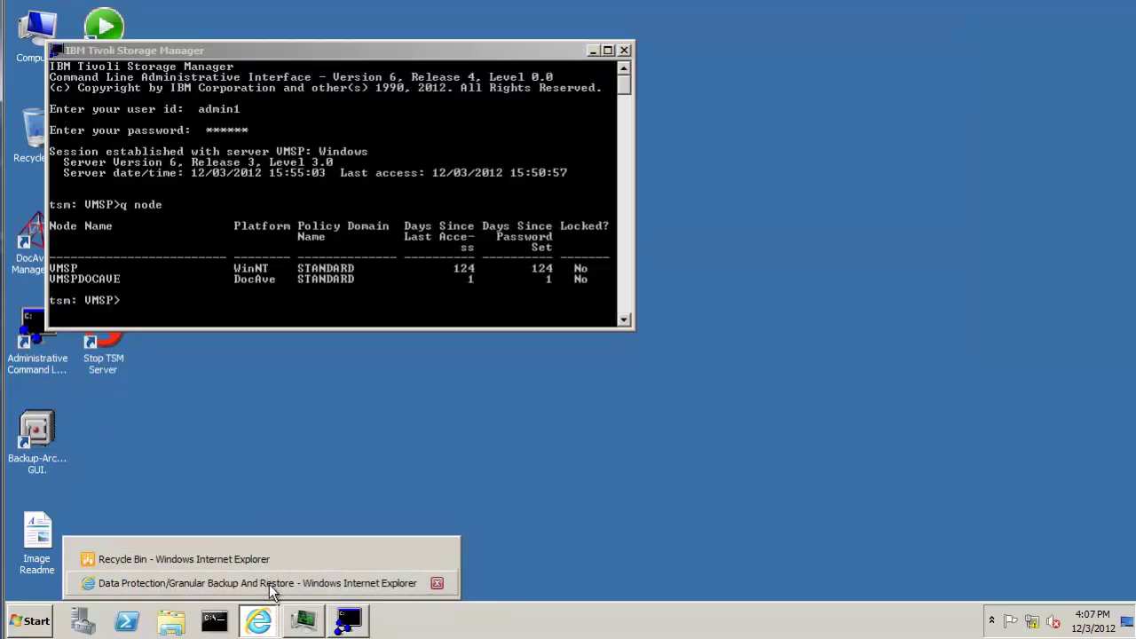
click(267, 583)
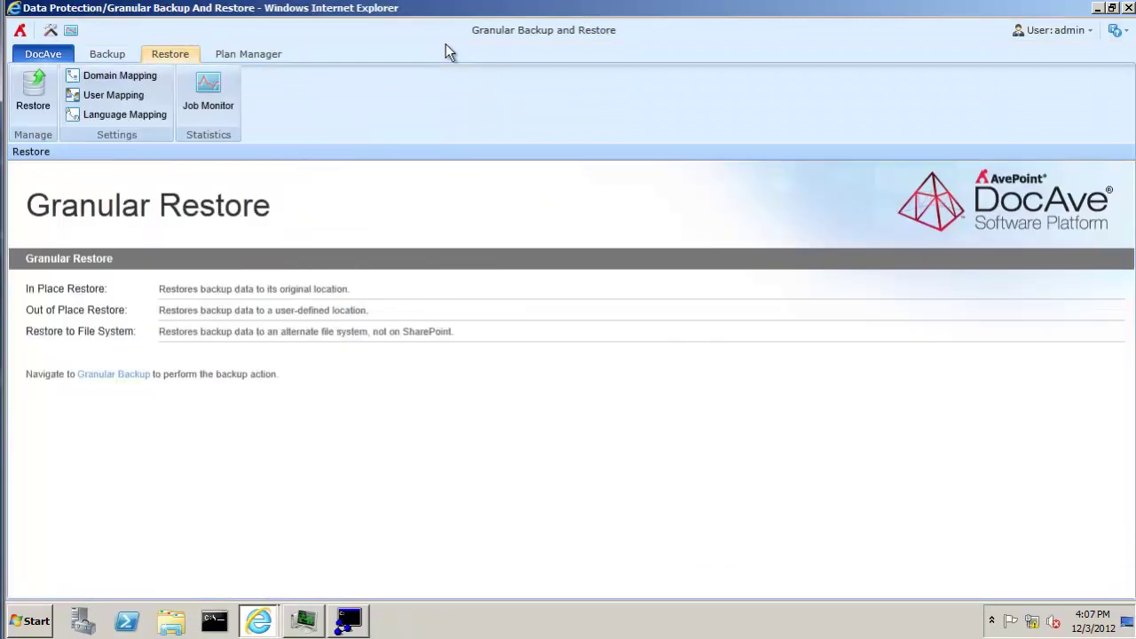
click(39, 96)
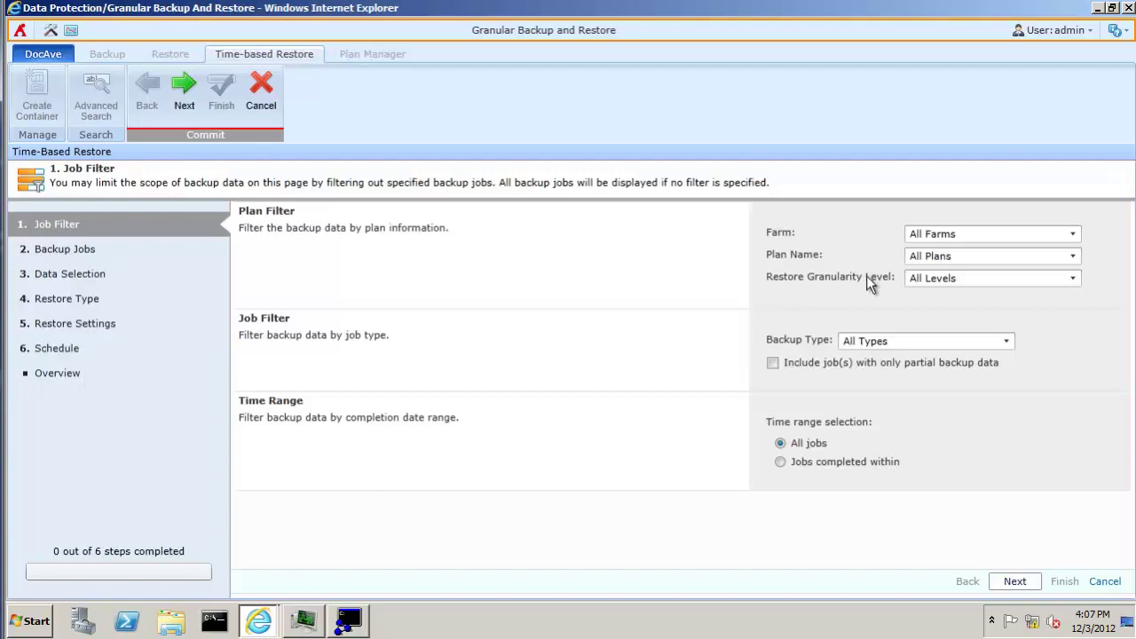
- Check the backup type choices and accept the restore's job filter with all backup types and all jobs
click(952, 344)
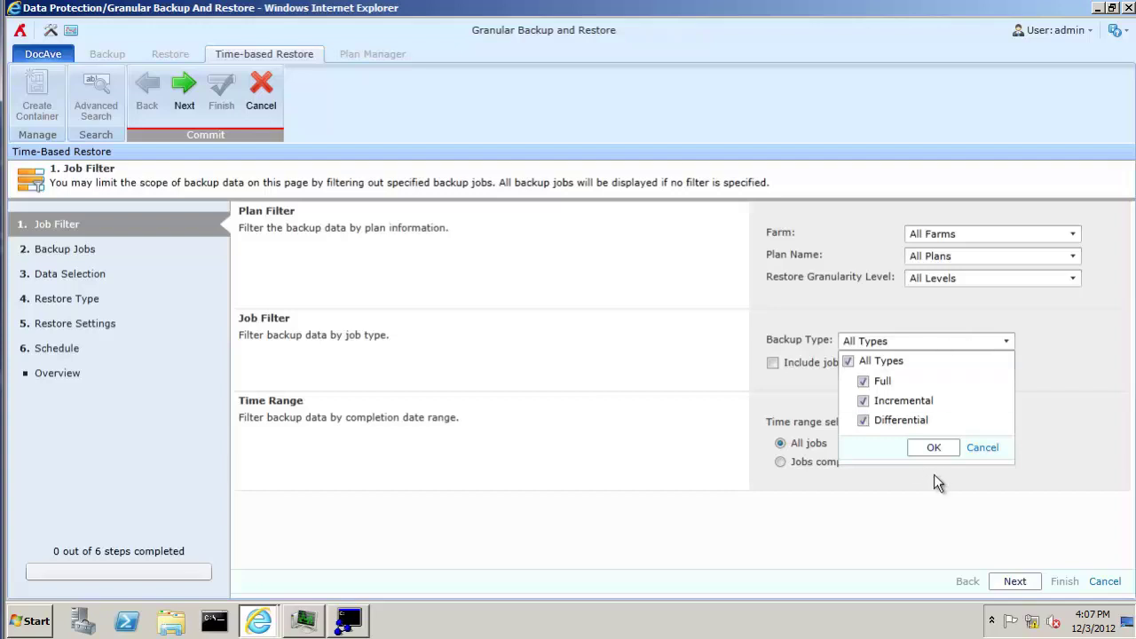
click(989, 449)
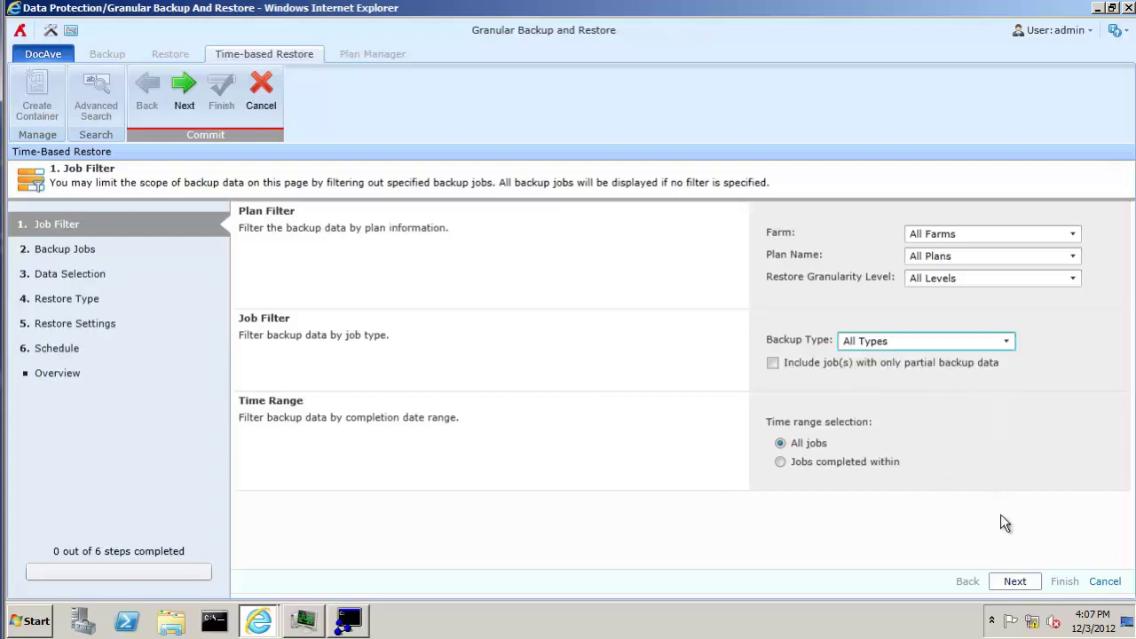
click(1013, 582)
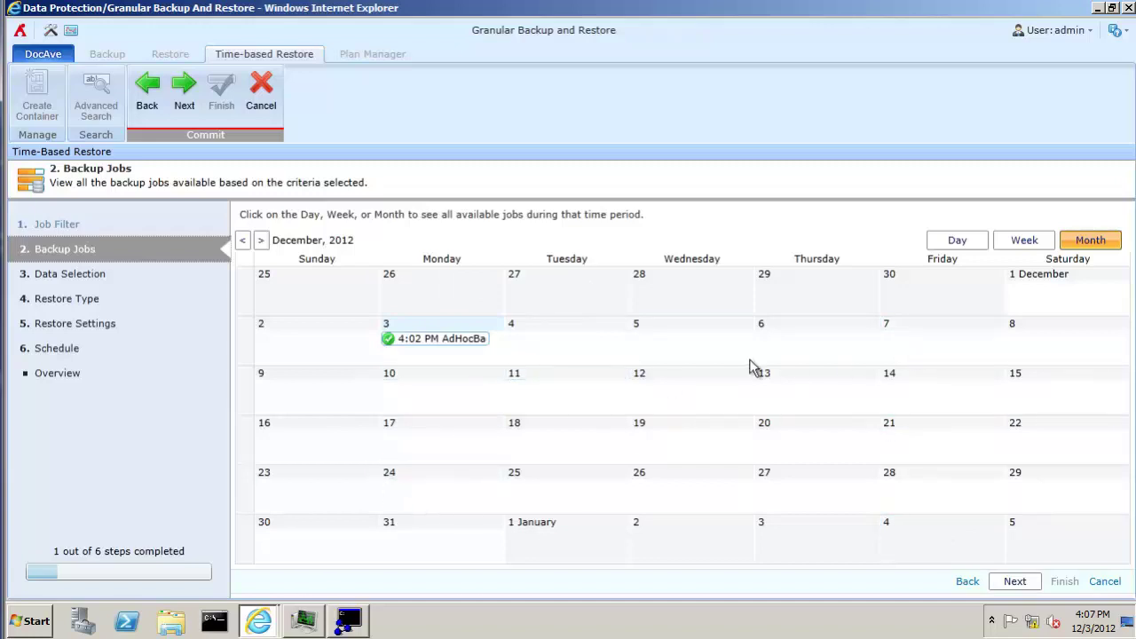
- Choose the 4:02 PM ad hoc backup job on December 3, 2012 as the restore source and proceed to data selection
mouse_move(462, 339)
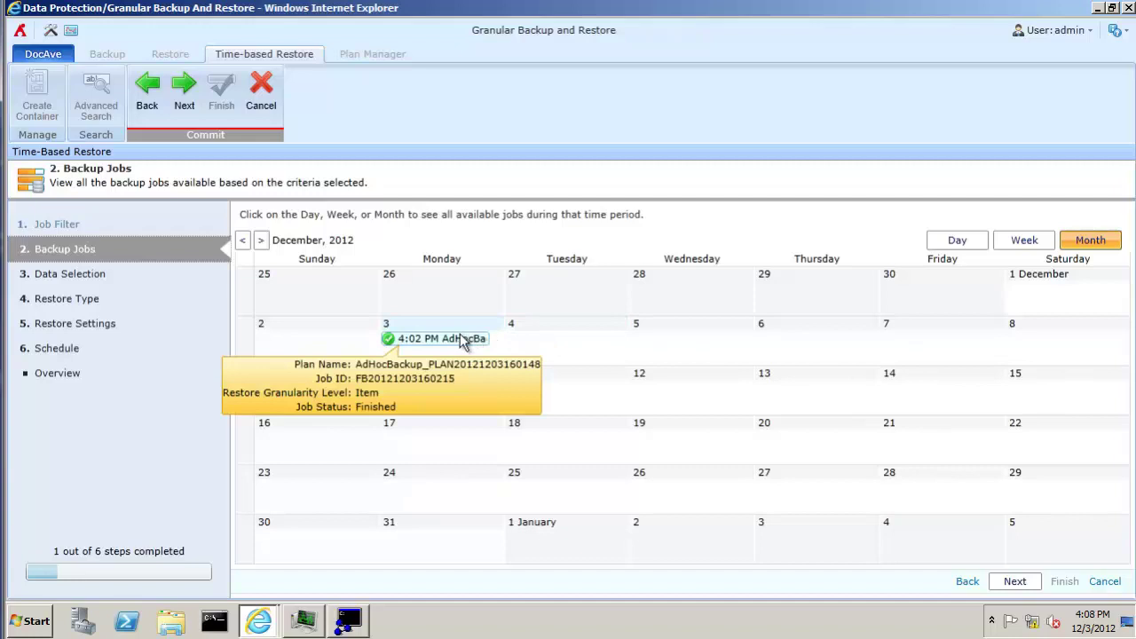
click(462, 339)
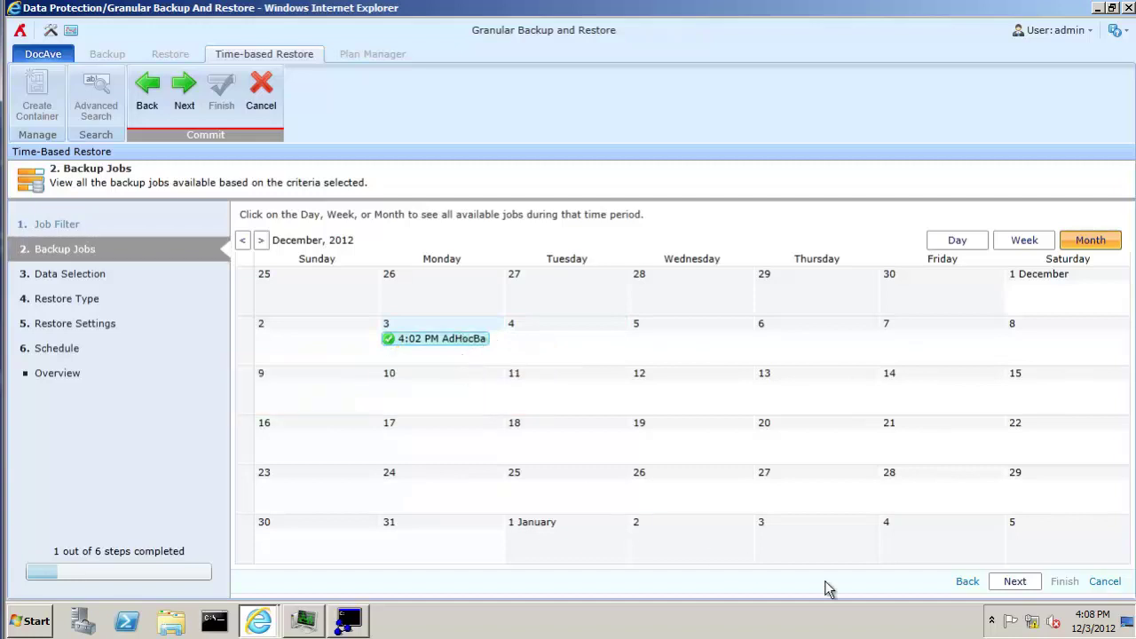
click(1016, 583)
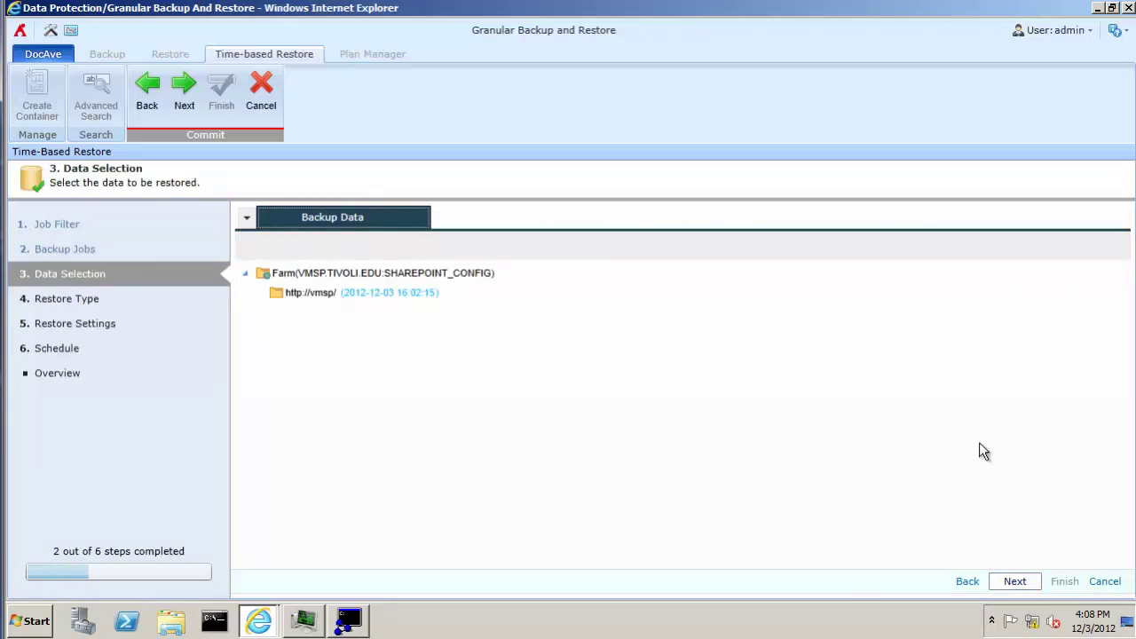
click(336, 292)
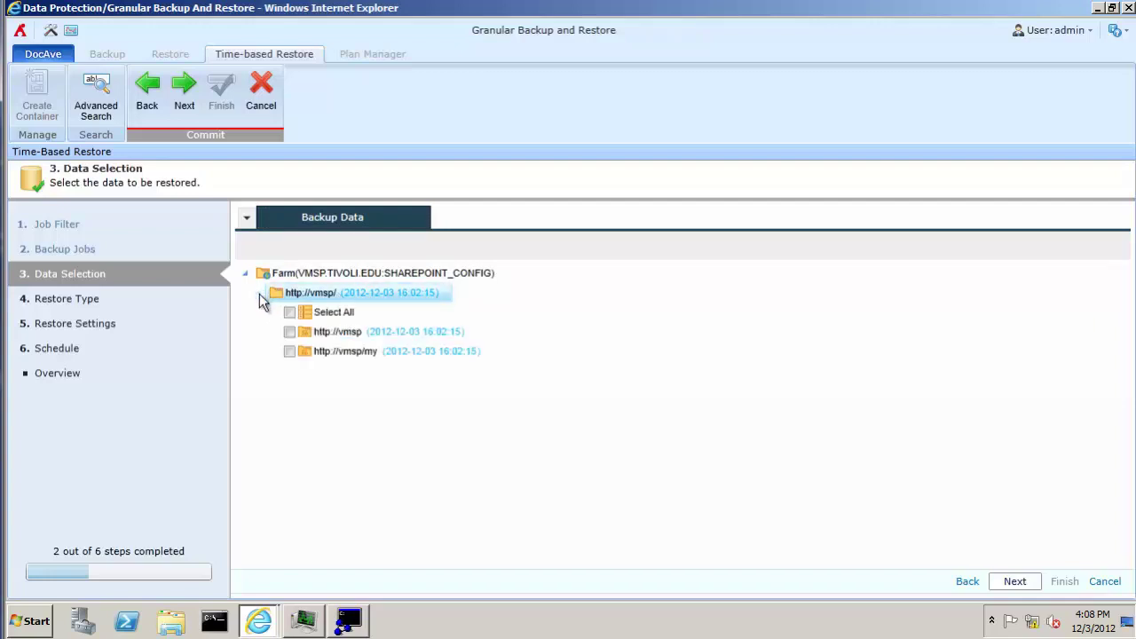
click(325, 351)
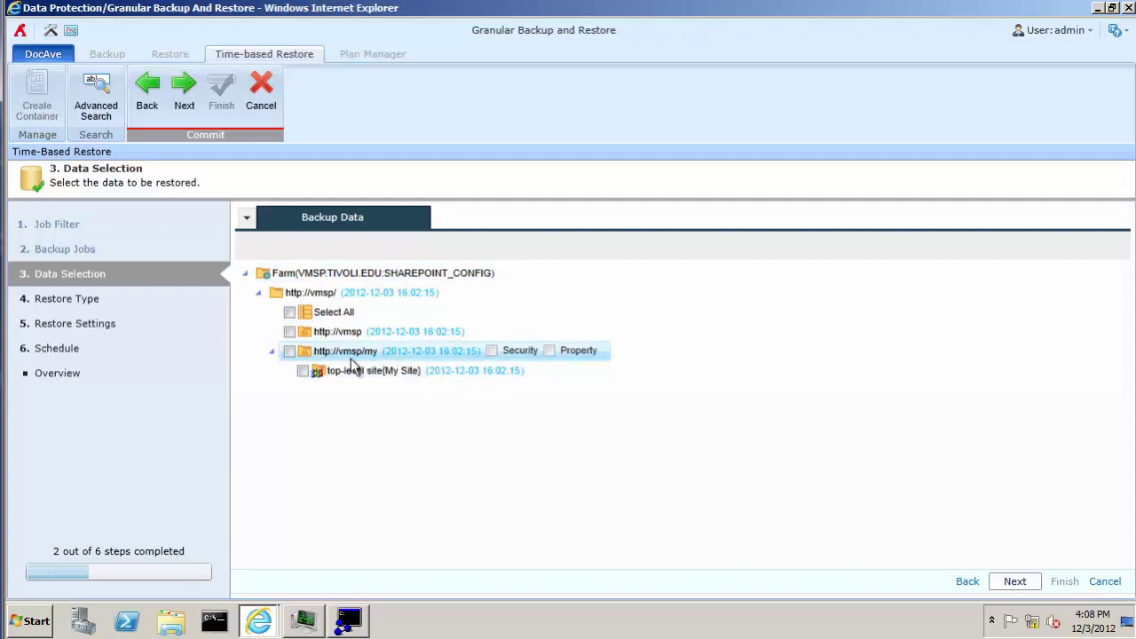
click(346, 371)
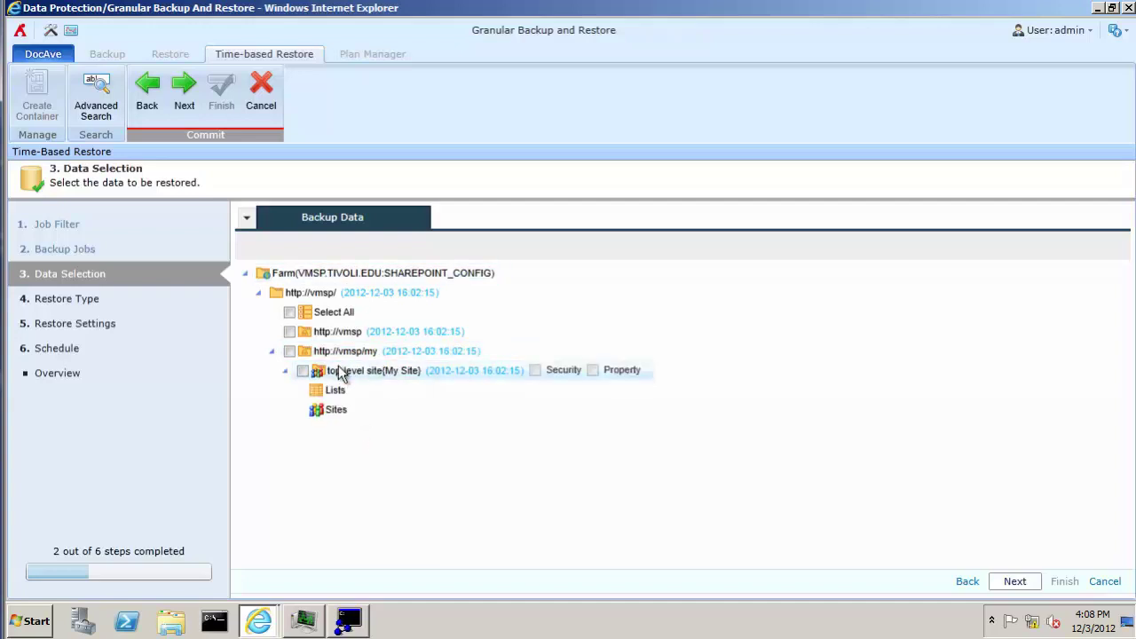
click(337, 396)
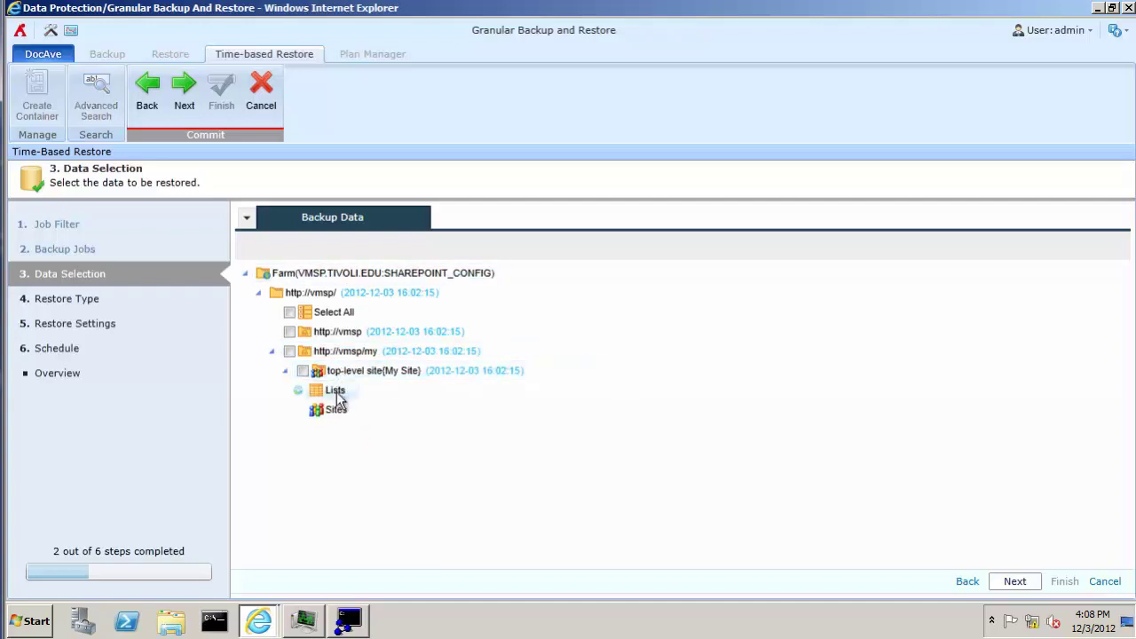
scroll(600, 409, down, 2)
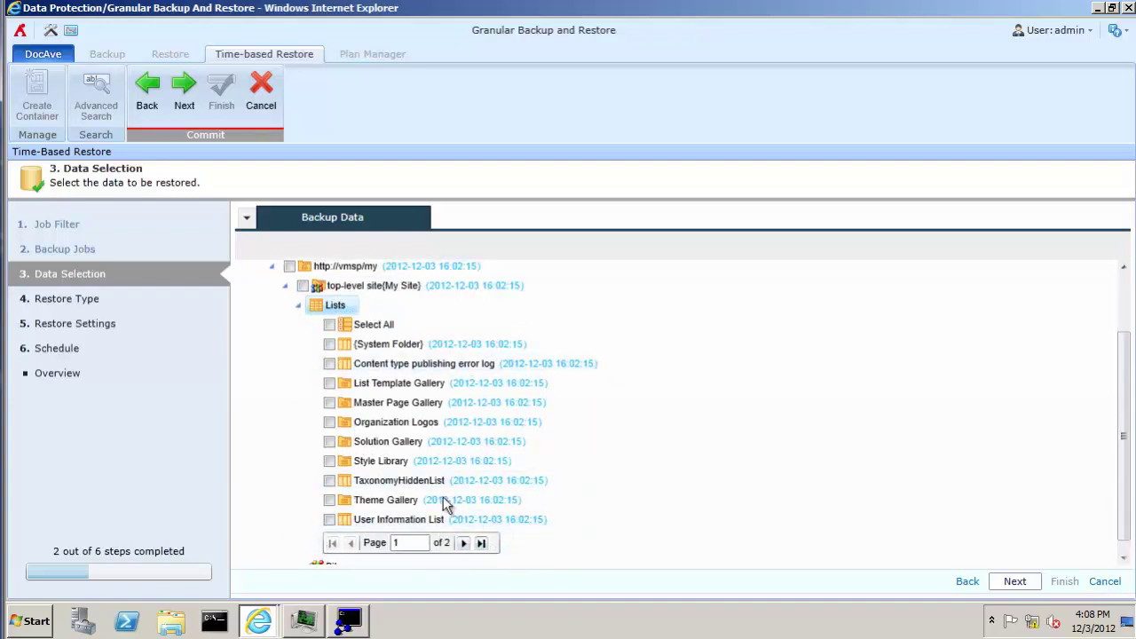
scroll(445, 495, down, 1)
click(336, 552)
scroll(495, 491, up, 5)
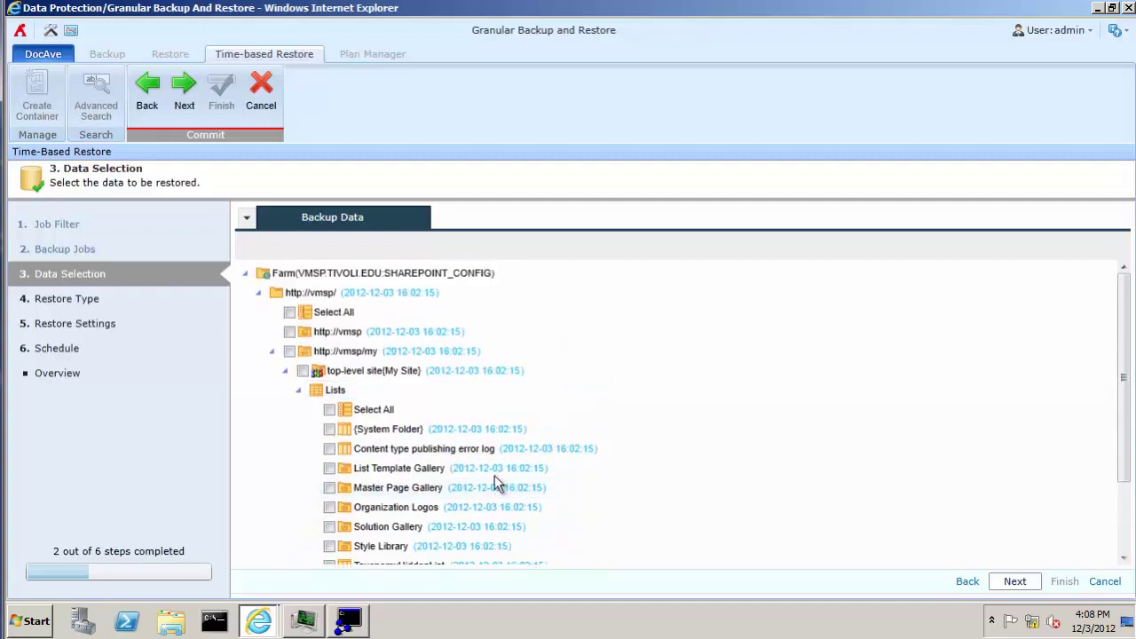
click(336, 333)
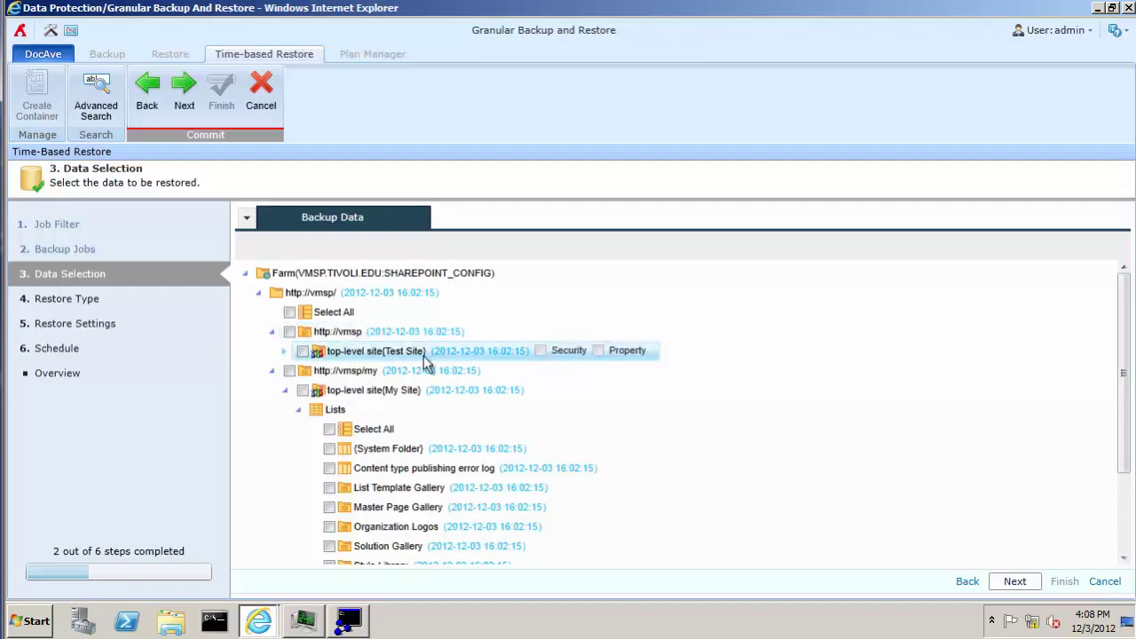
click(285, 352)
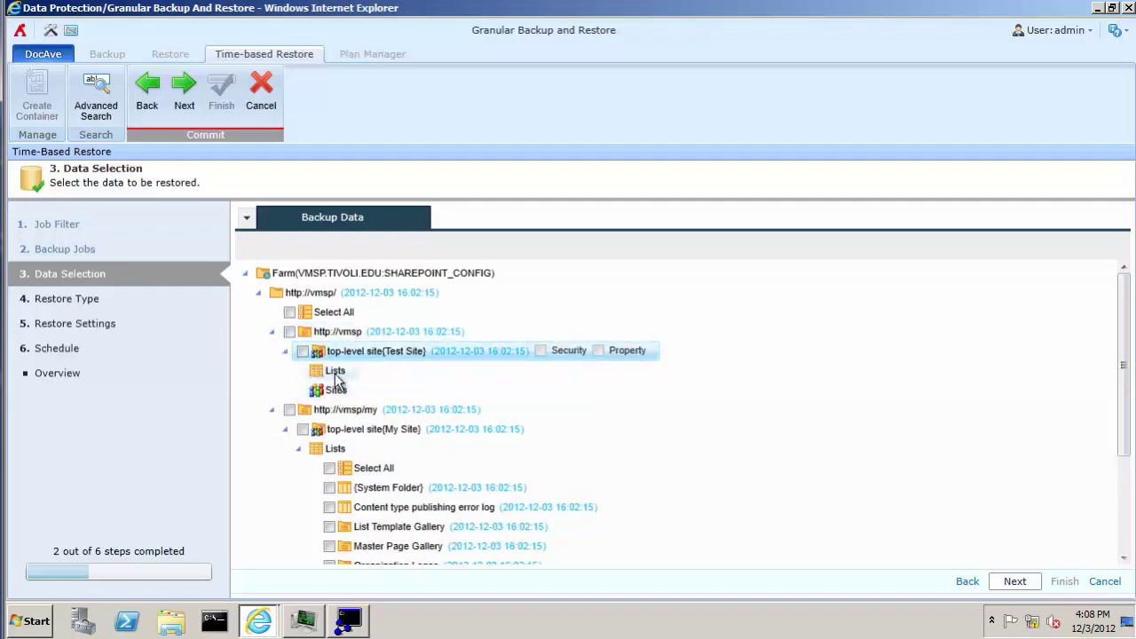
click(336, 377)
scroll(520, 363, down, 1)
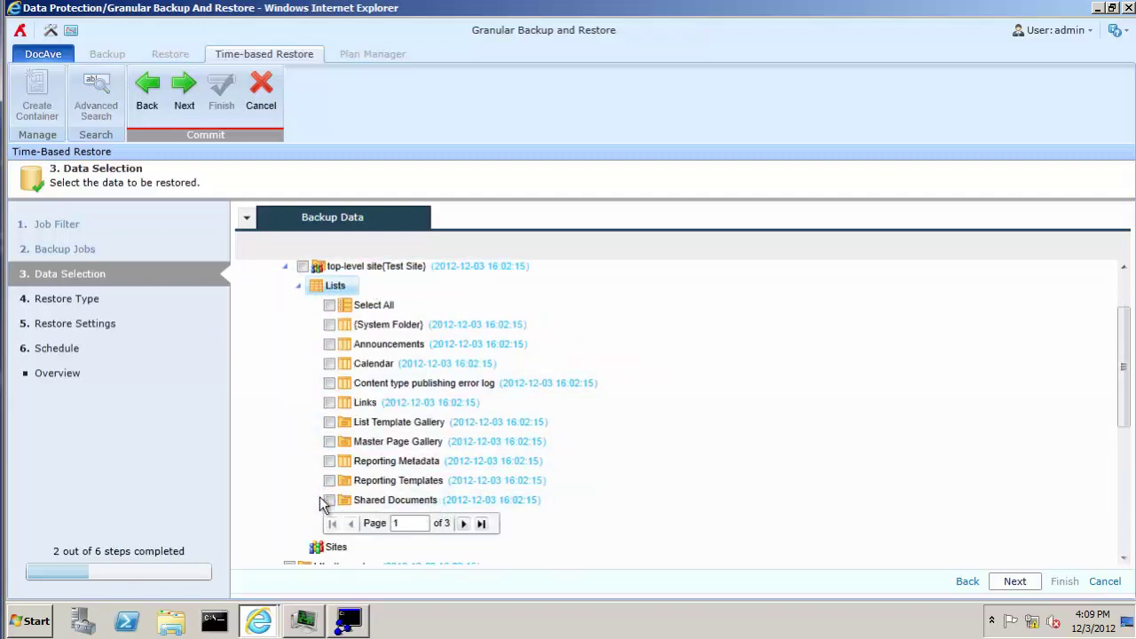
click(365, 501)
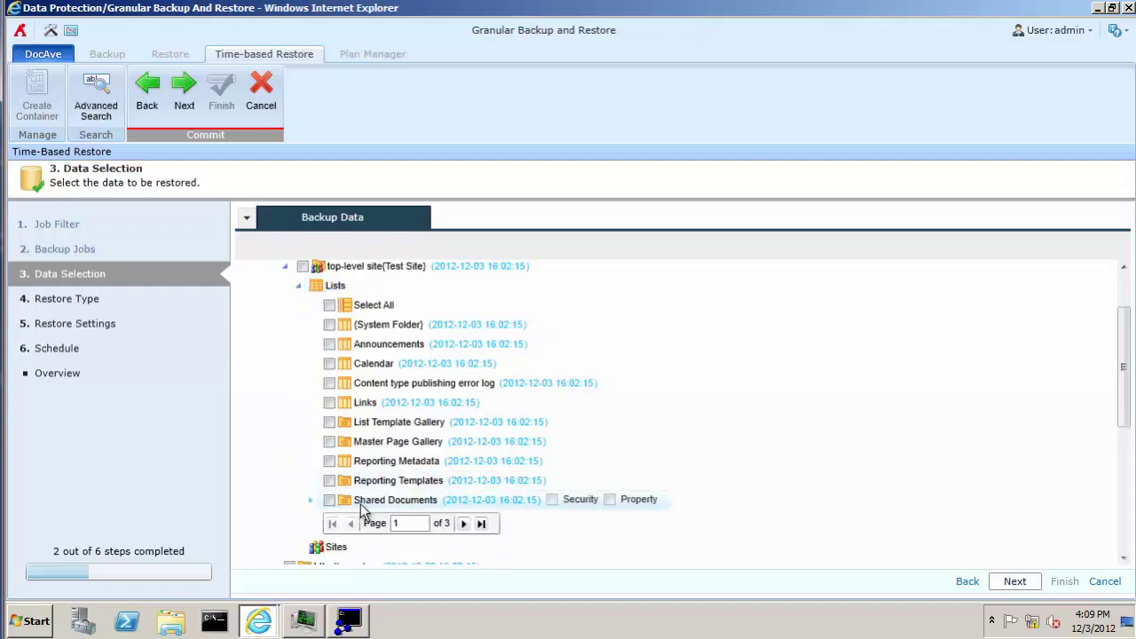
double_click(369, 501)
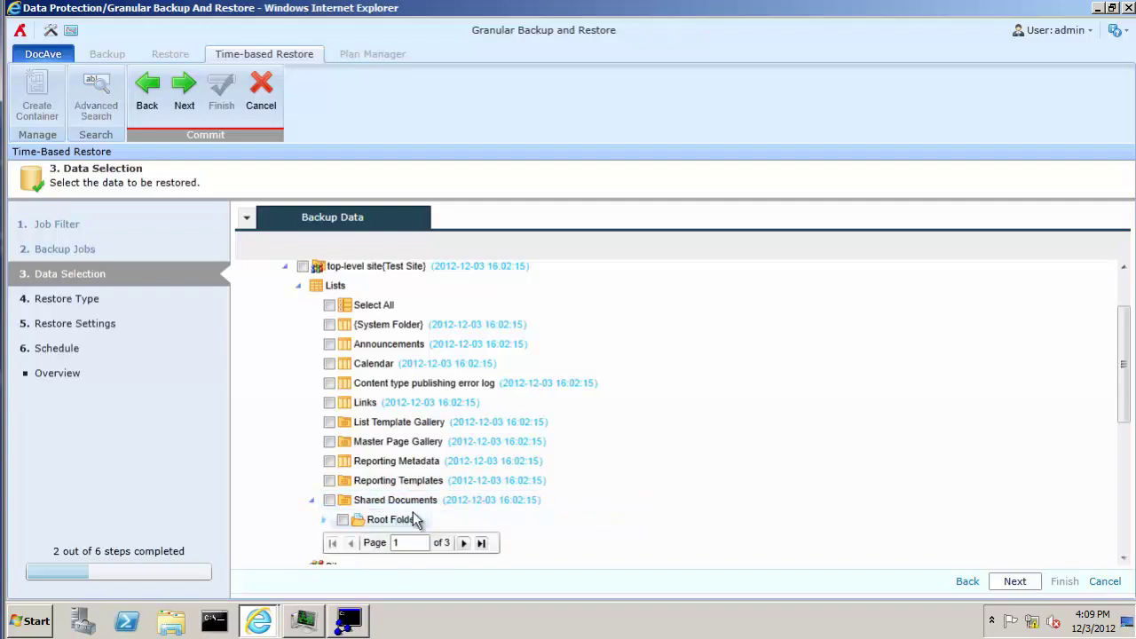
double_click(382, 521)
scroll(444, 511, down, 1)
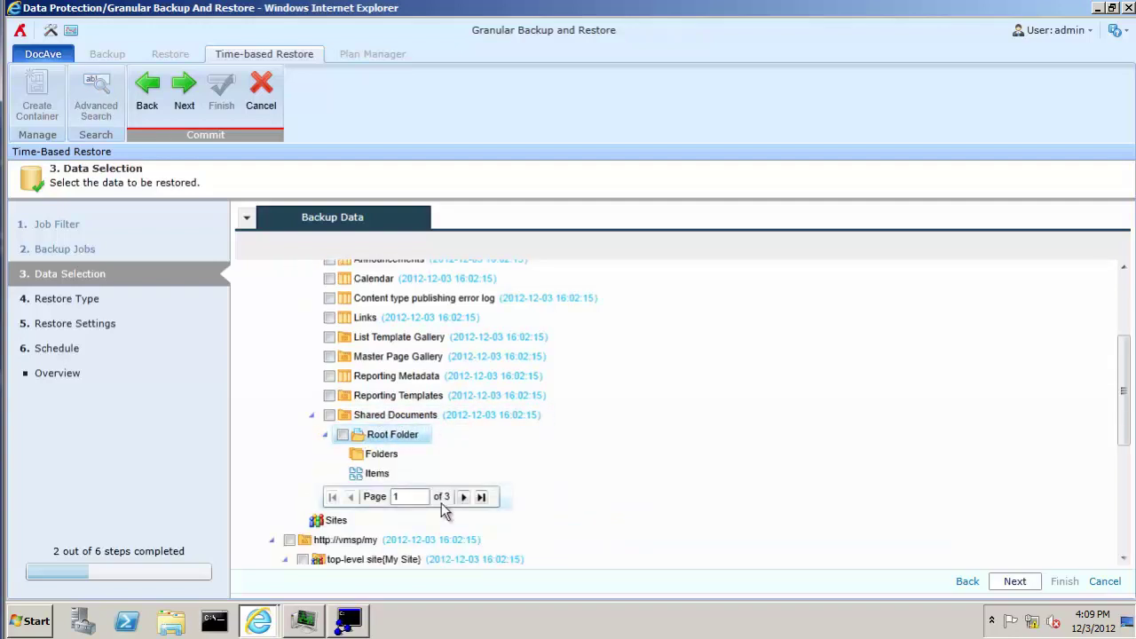
- Select Image Readme.rtf with its security from the Shared Documents items as the object to restore
click(386, 474)
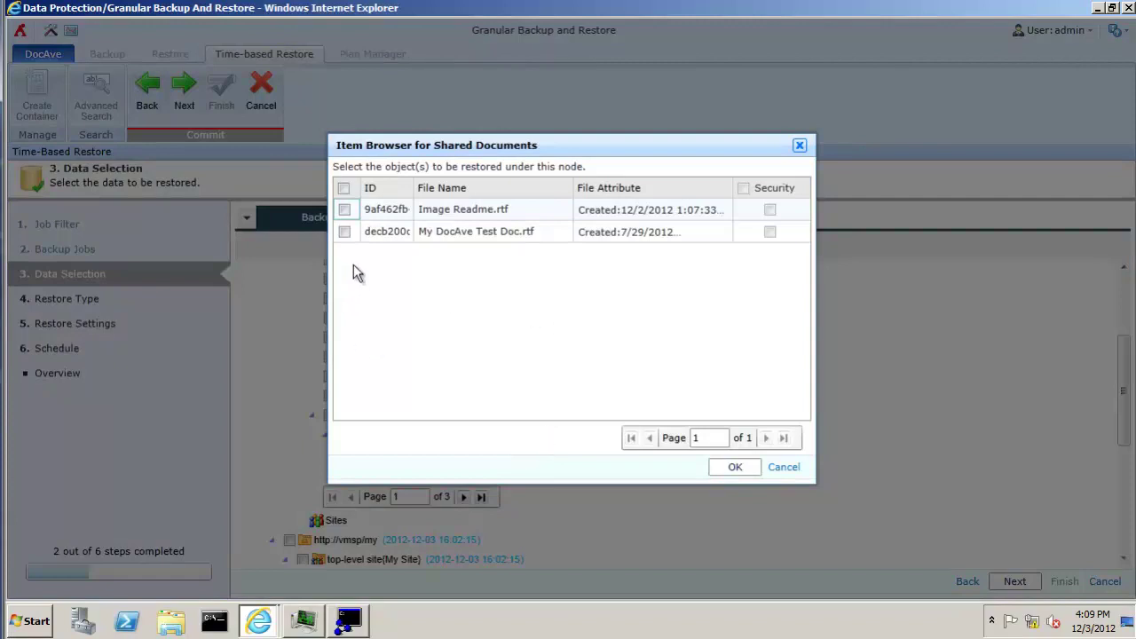
click(346, 208)
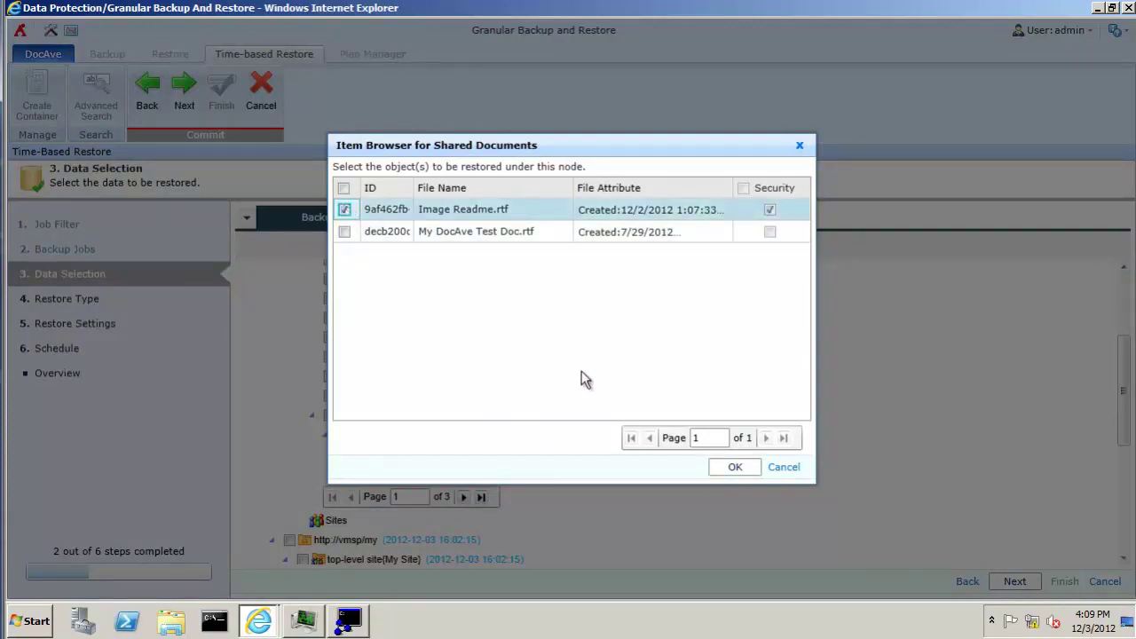
click(771, 210)
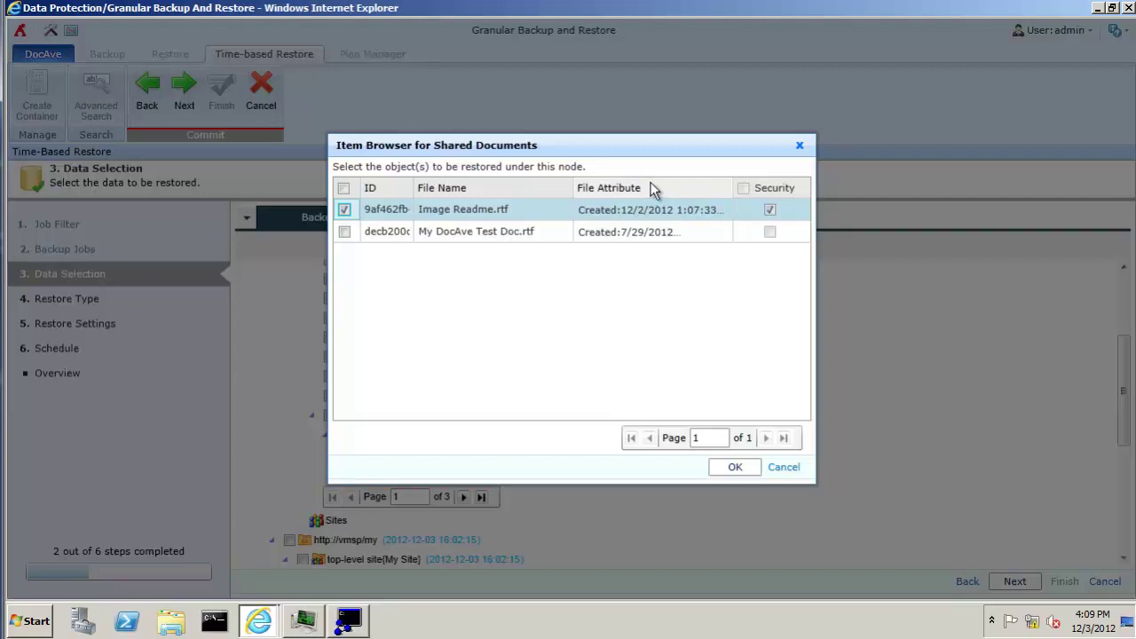
click(751, 472)
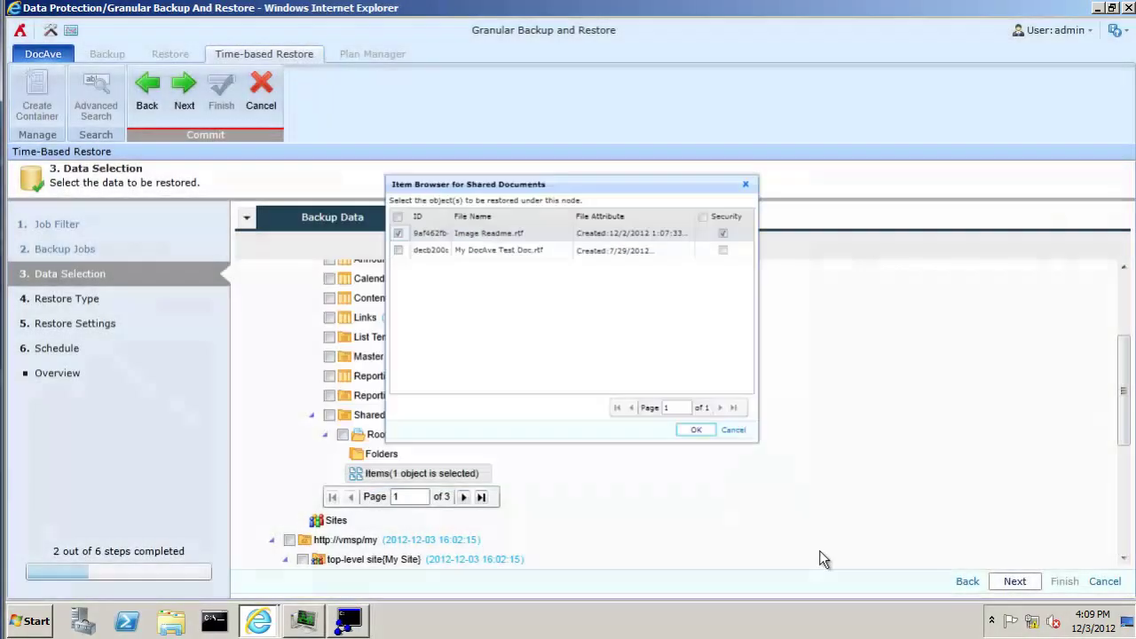
- Keep in place restore as the restore type, and set container level conflict resolution to Merge and content level conflict resolution to Overwrite
click(1010, 582)
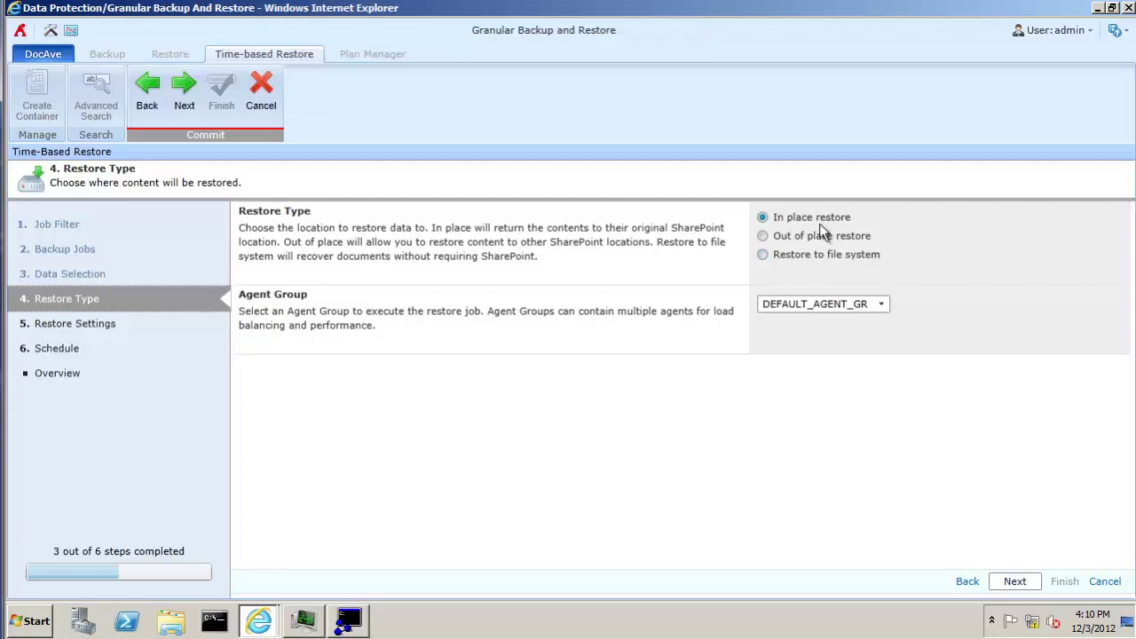
click(1020, 582)
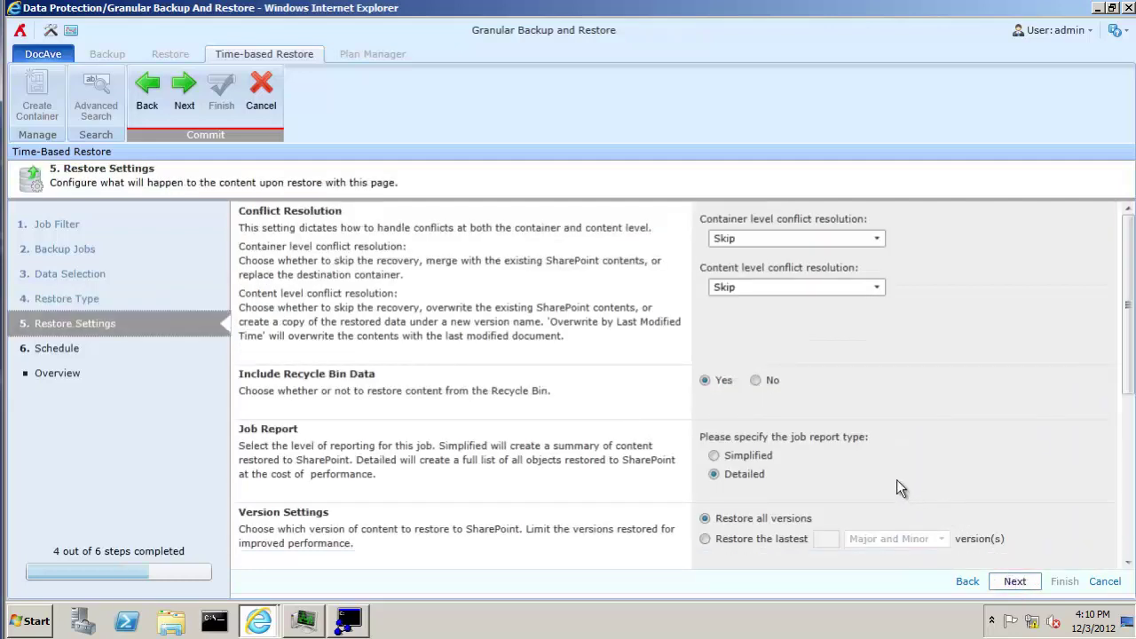
click(765, 240)
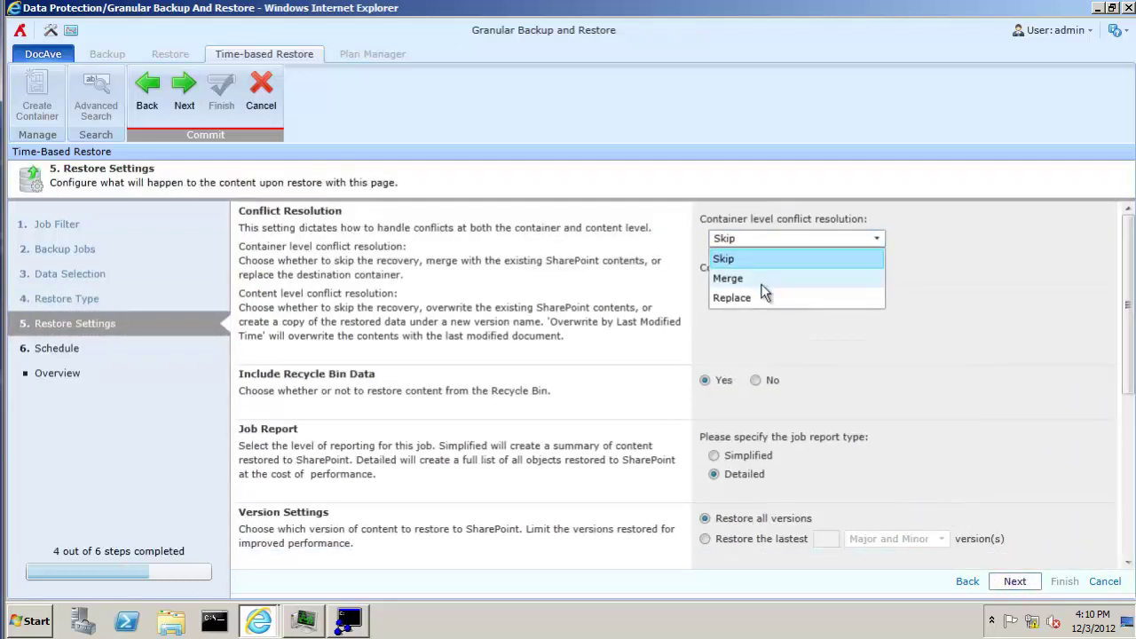
click(761, 285)
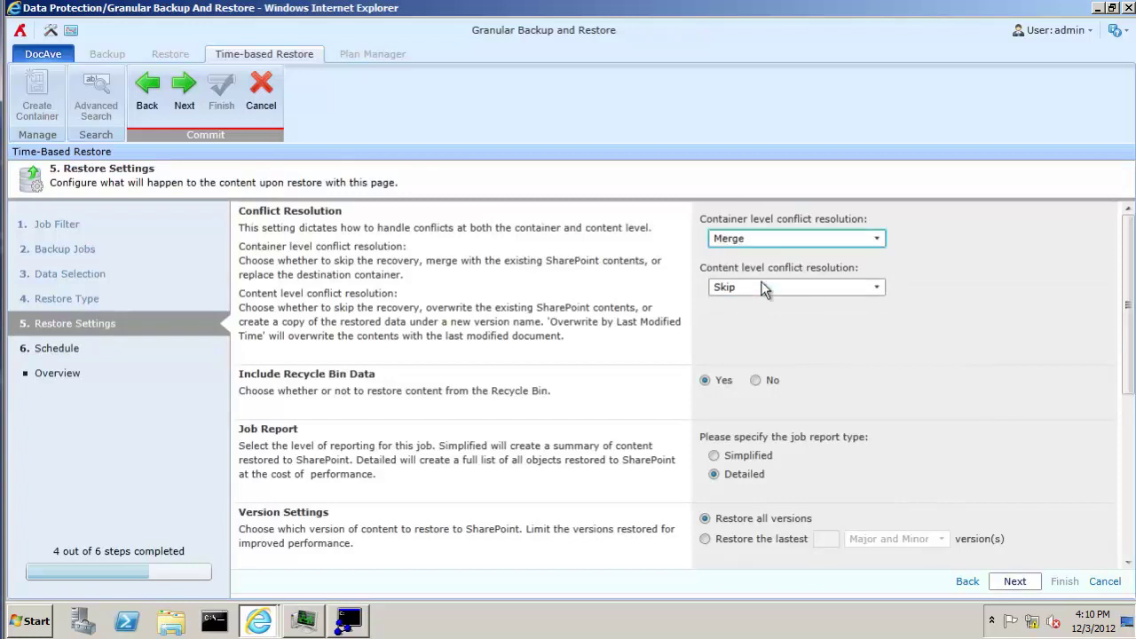
click(766, 289)
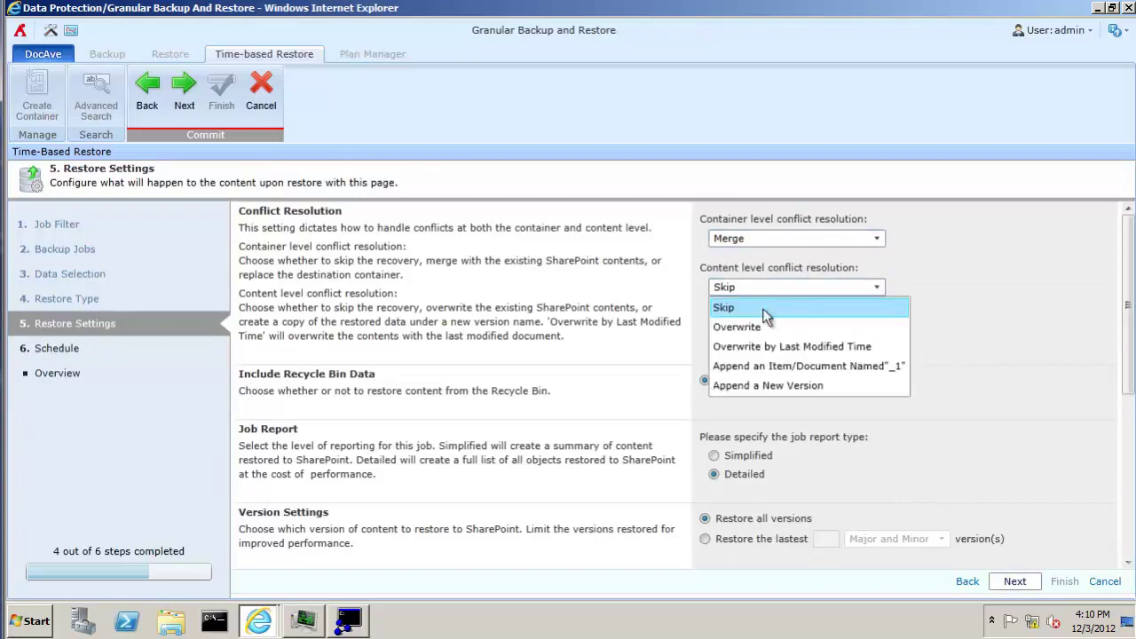
click(765, 329)
- Keep the schedule at restoring once the wizard finishes, and complete the wizard to start the restore job
click(1013, 582)
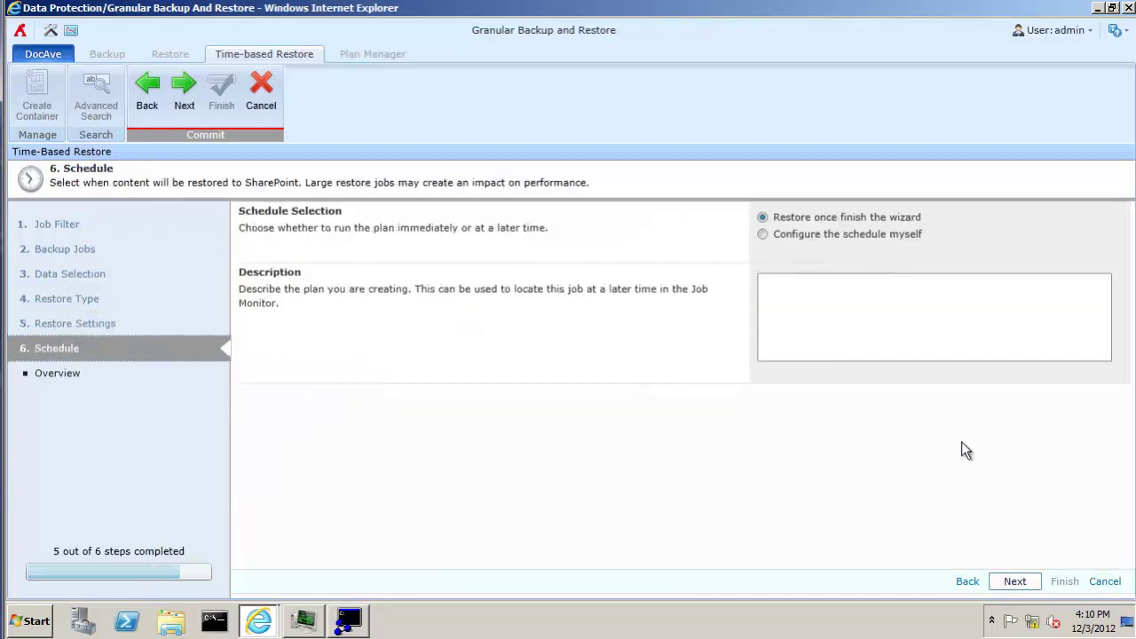
click(1014, 583)
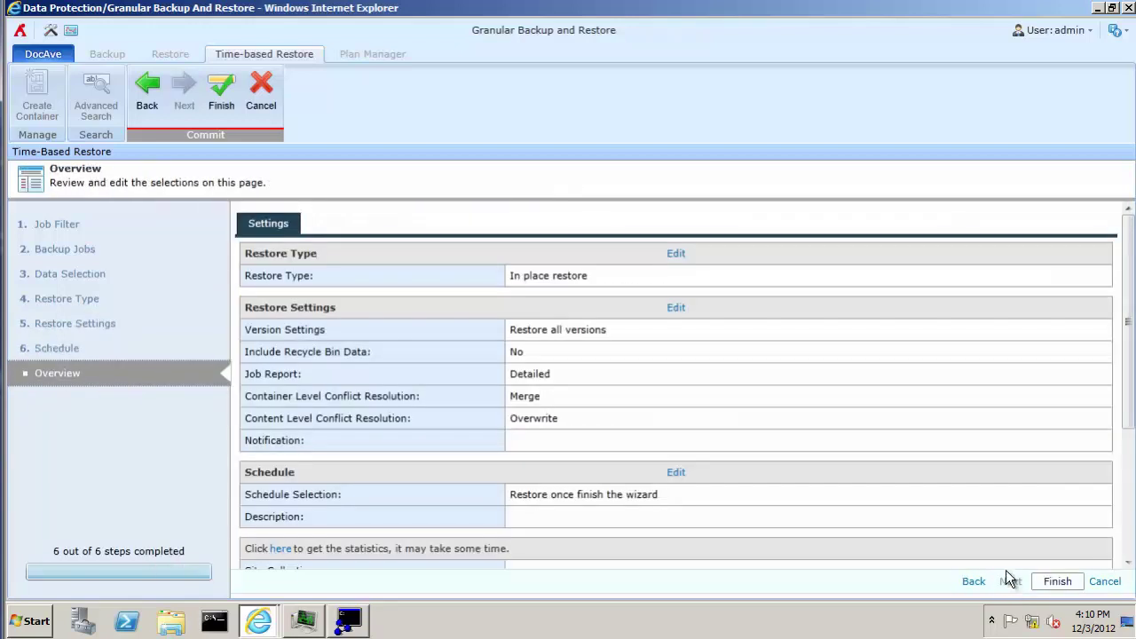
click(1057, 581)
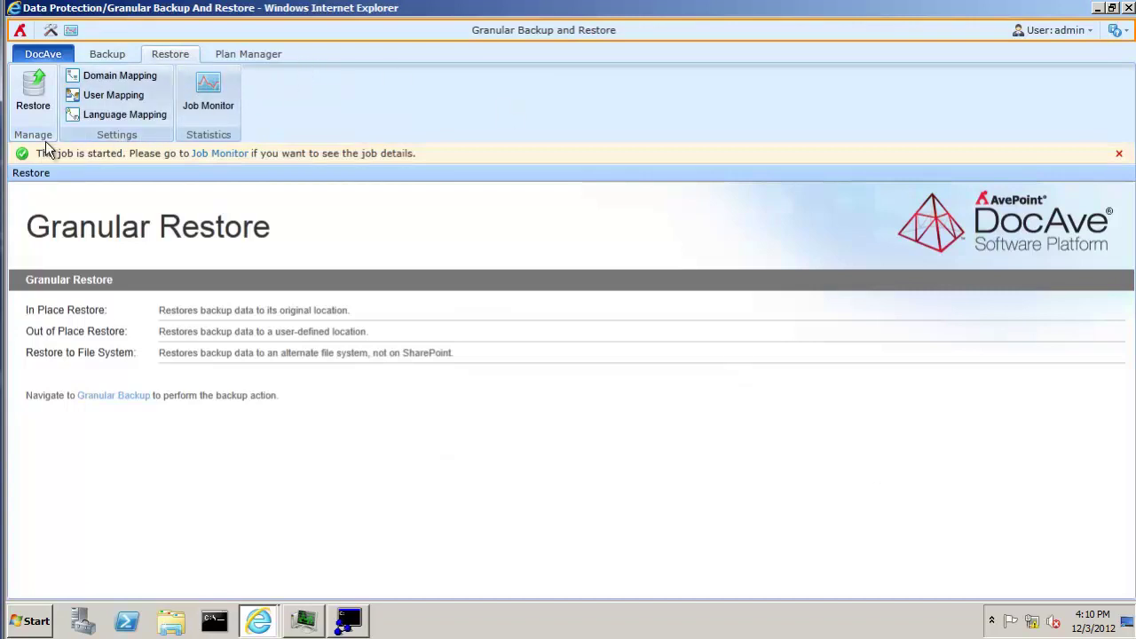
- Open the Job Monitor and review the summary of the granular restore job, including its statistics
click(225, 89)
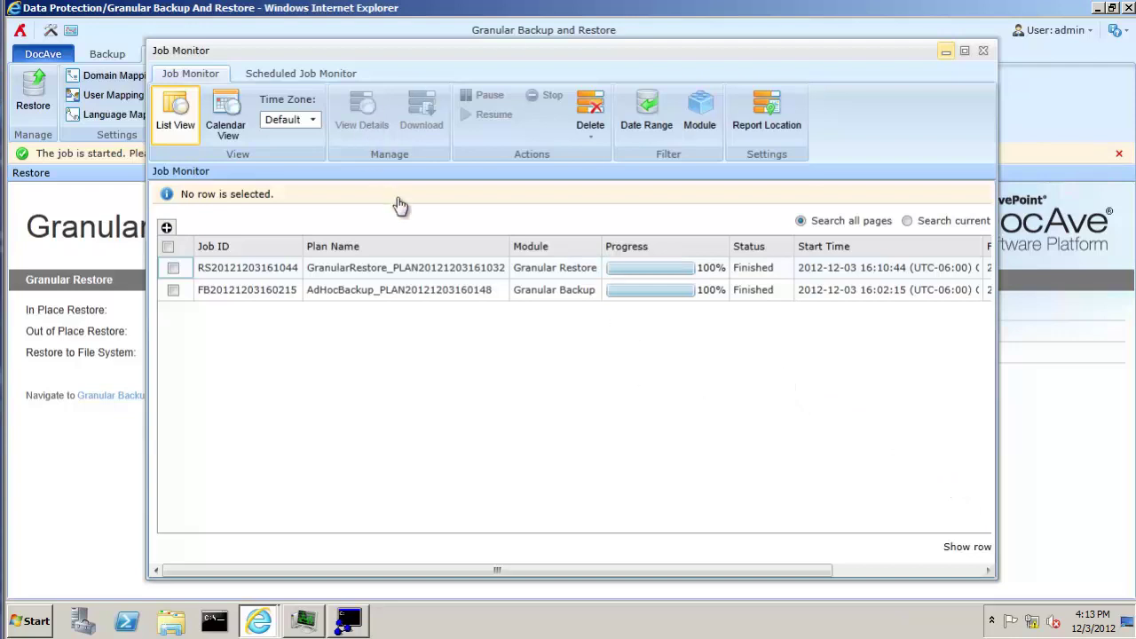
click(175, 268)
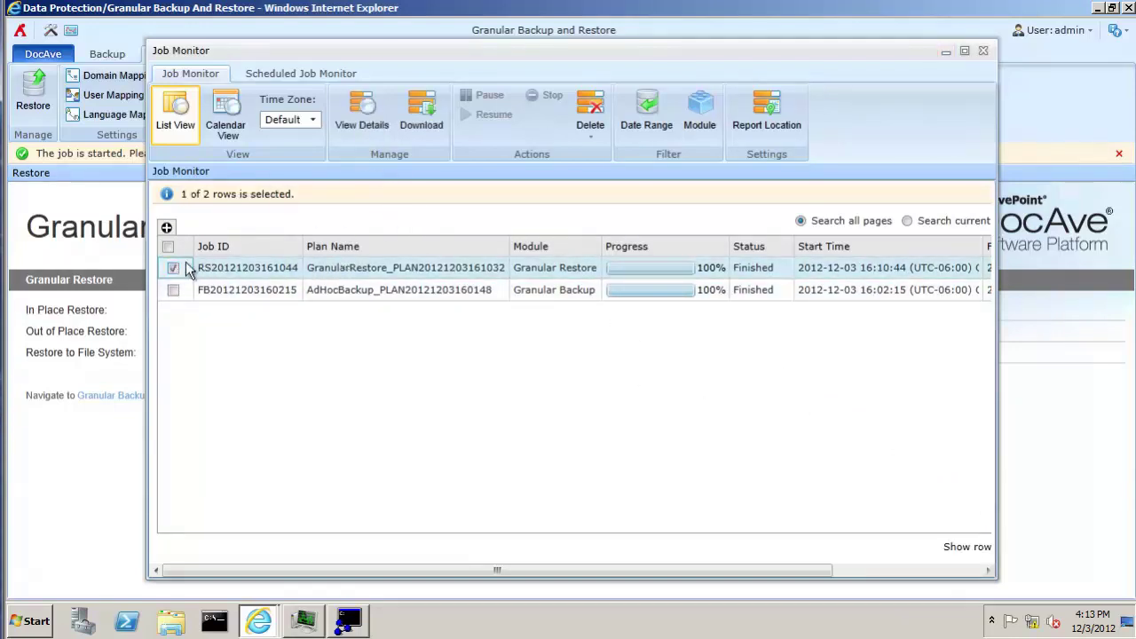
click(364, 111)
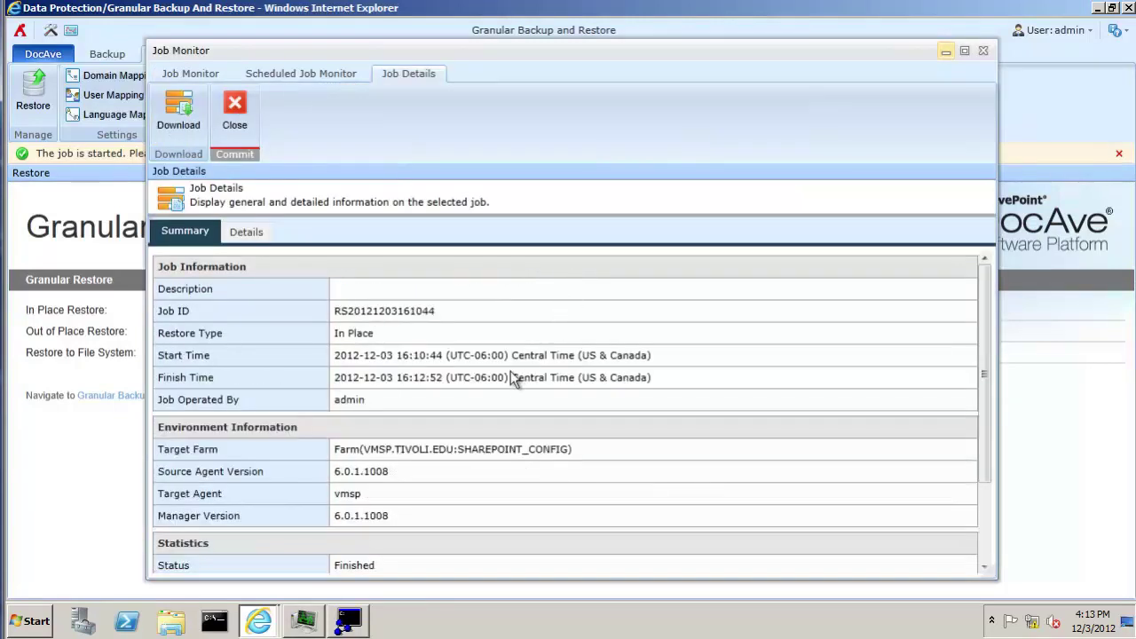
scroll(515, 382, down, 1)
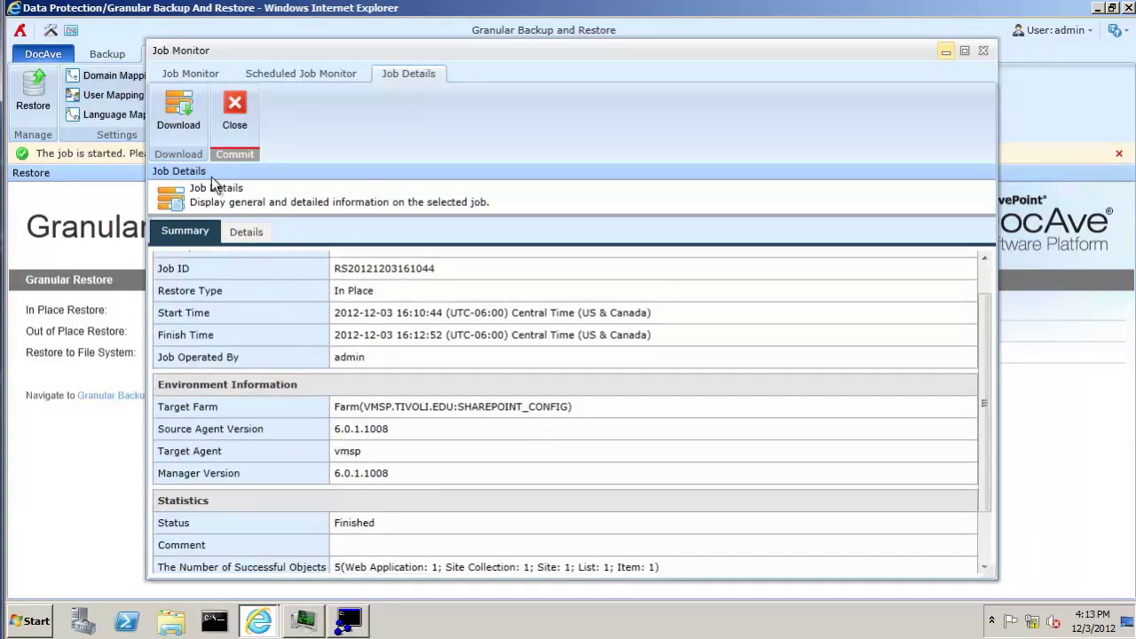
- Check the restore job's detailed list of successfully restored objects, then close the Job Monitor
click(245, 232)
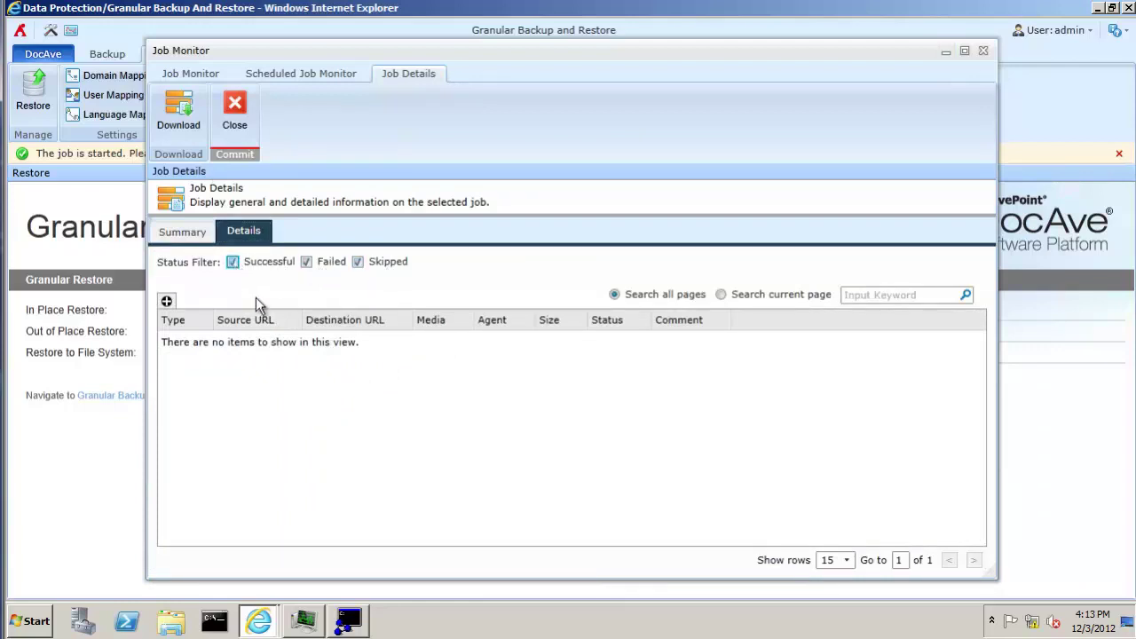
click(234, 263)
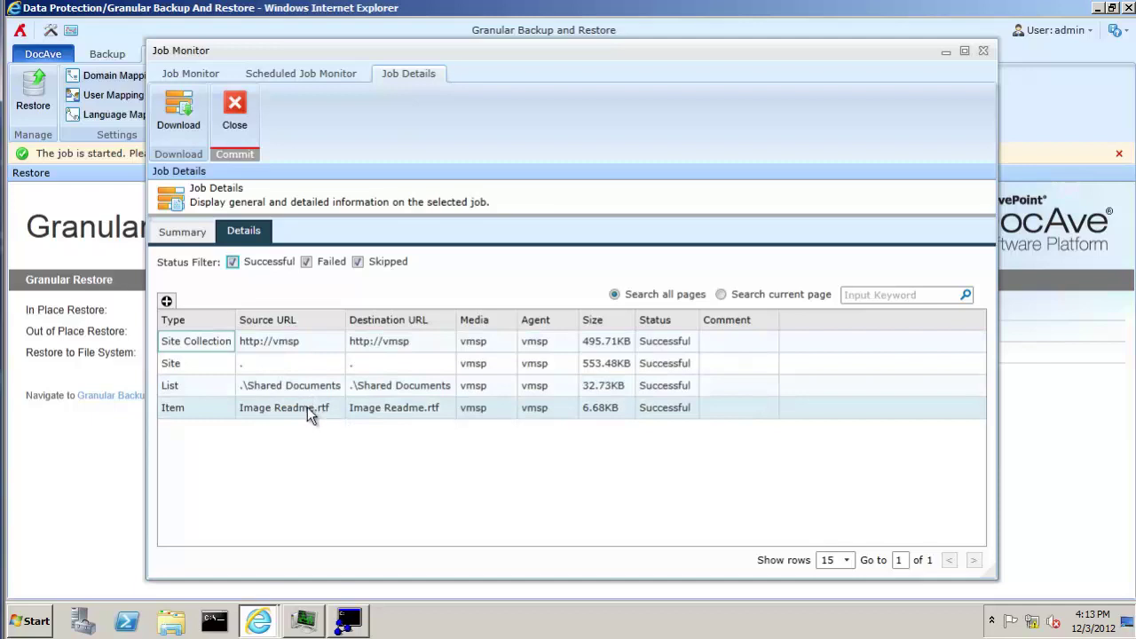
mouse_move(277, 313)
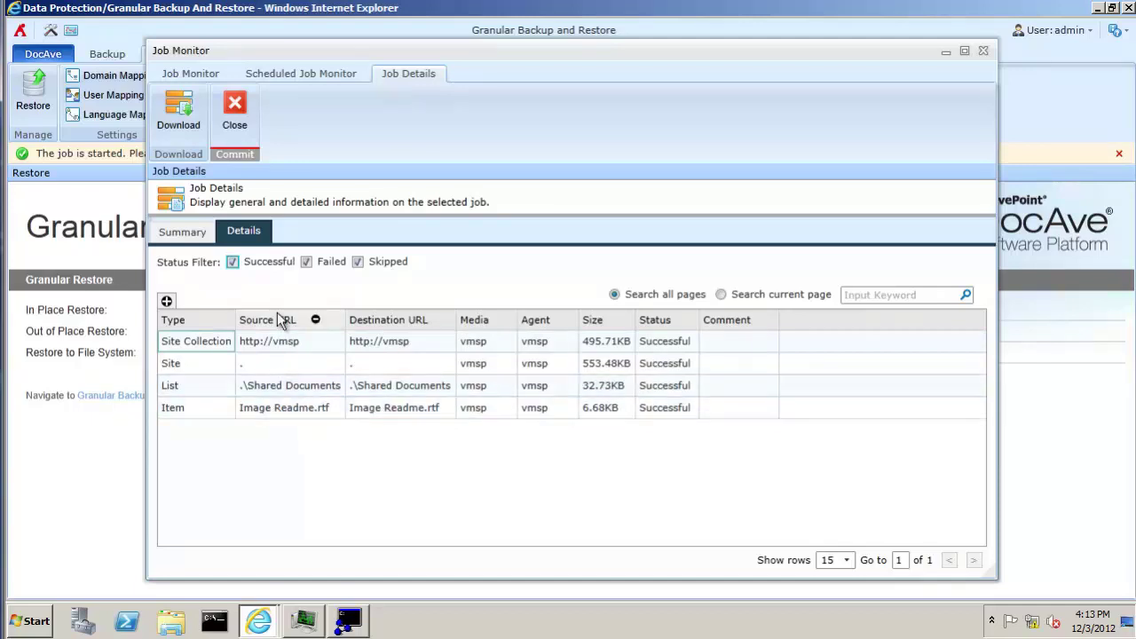
click(984, 52)
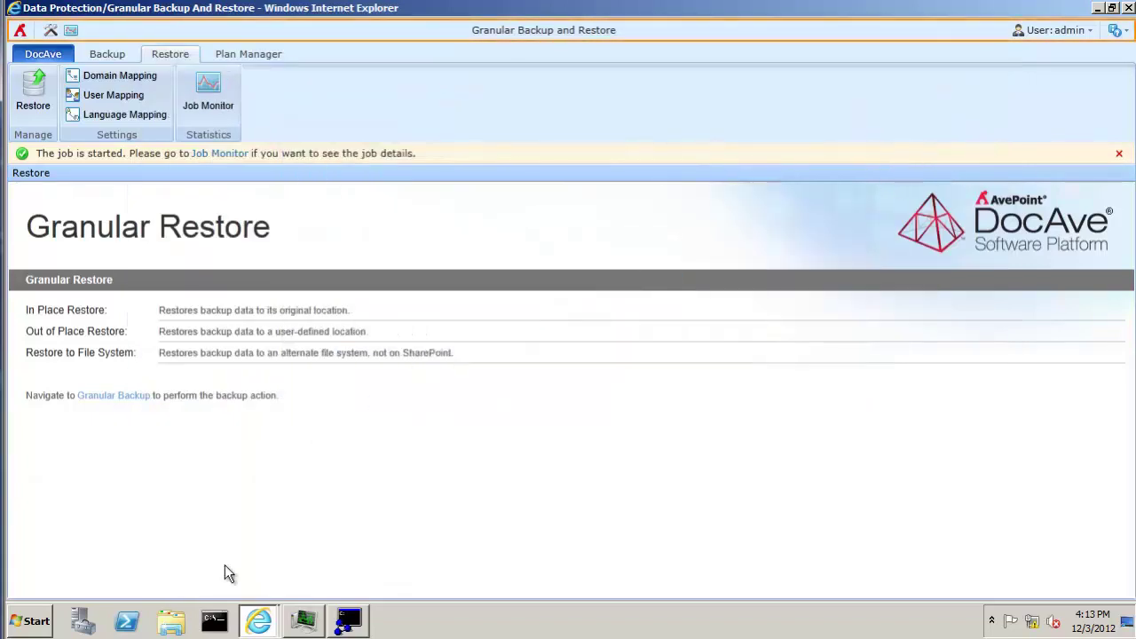
- Switch to the SharePoint Recycle Bin window and open the Test Site home page to check its Shared Documents
mouse_move(259, 624)
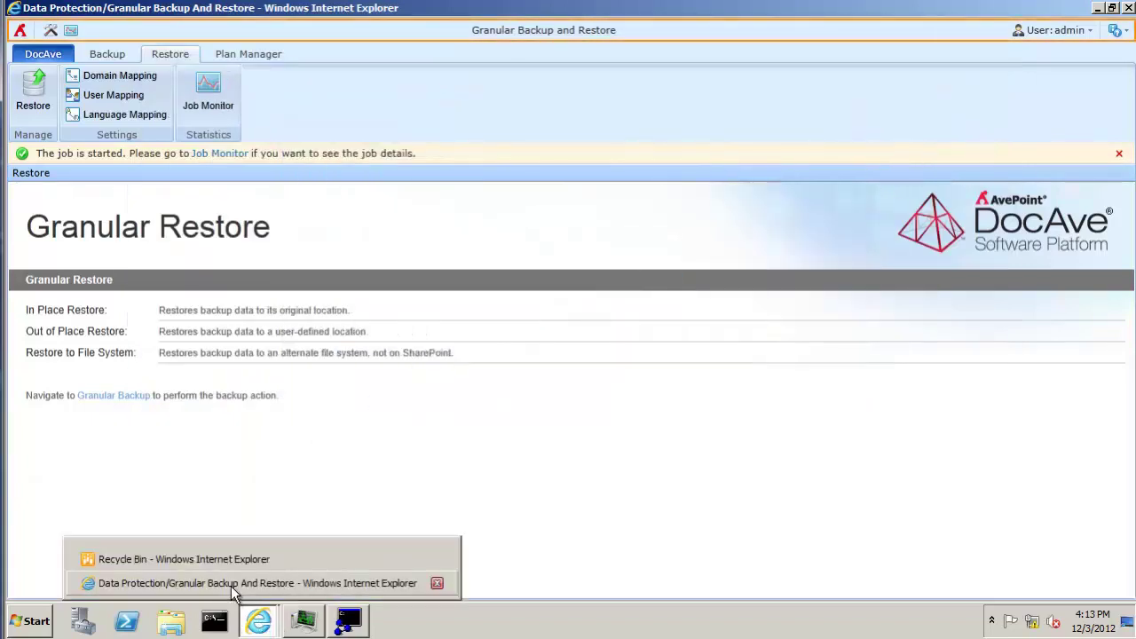
click(225, 559)
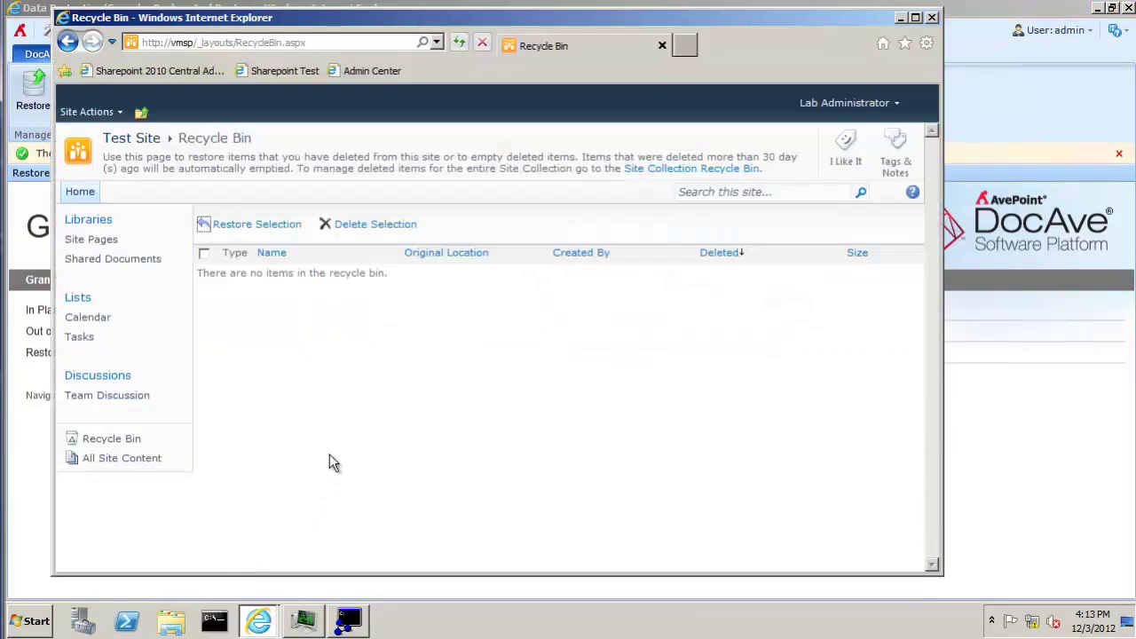
click(131, 139)
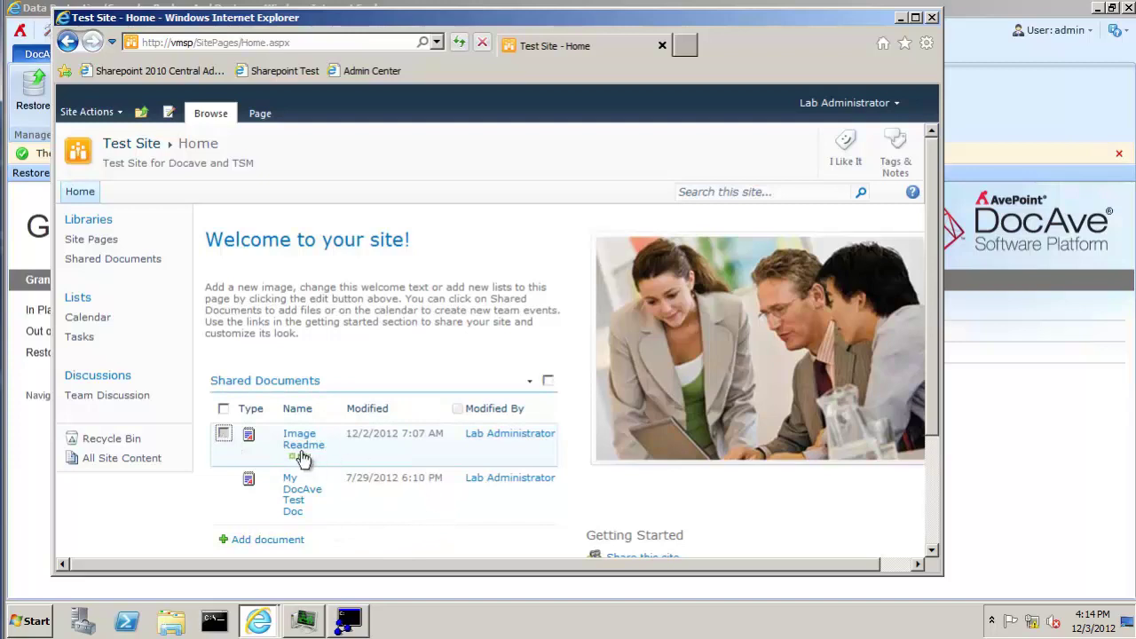
- Select the Image Readme document in Shared Documents and view its permissions
click(225, 435)
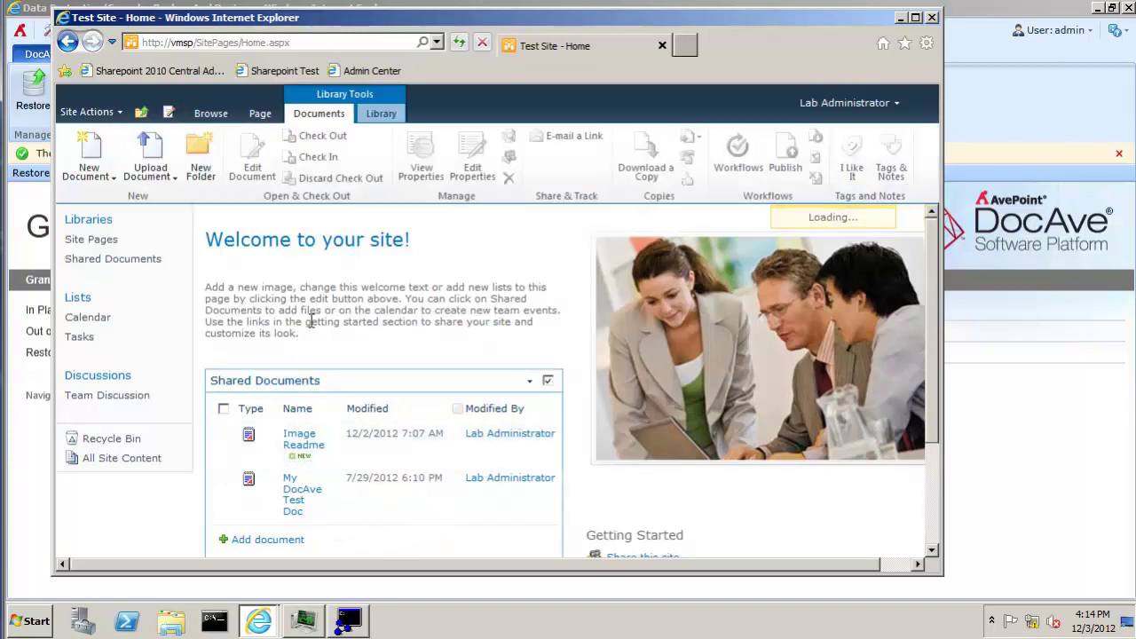
click(224, 435)
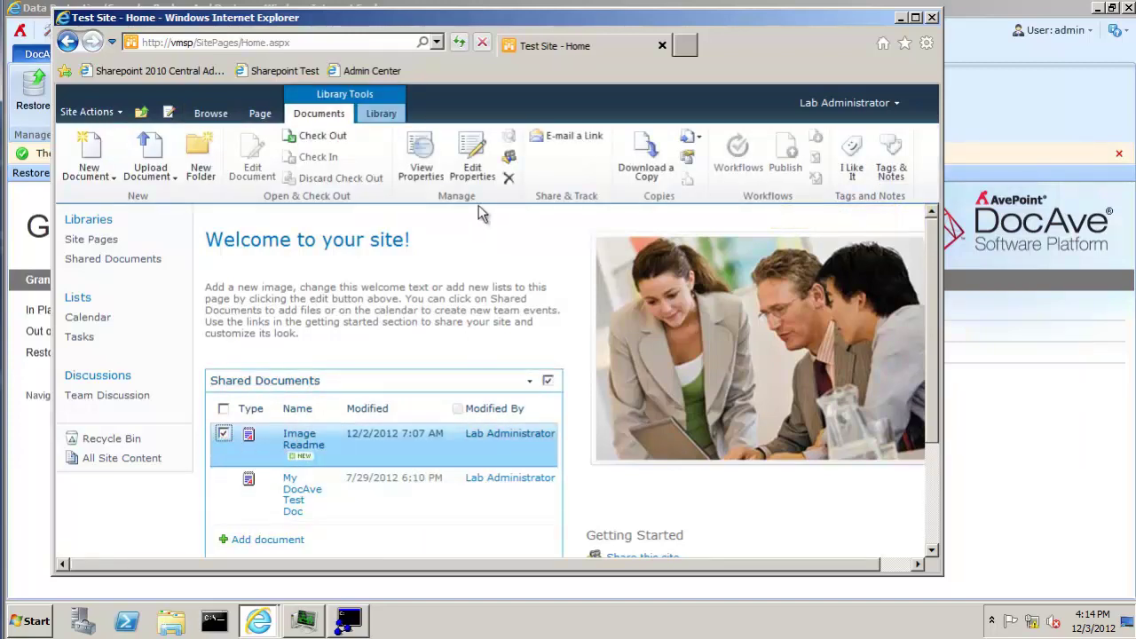
click(509, 160)
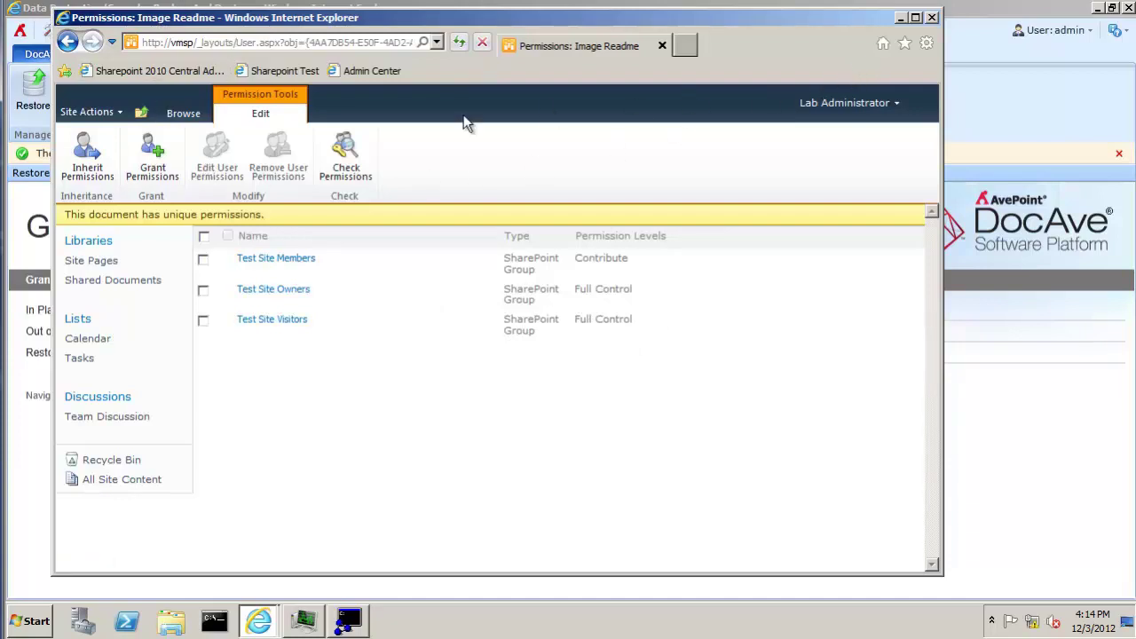
- Return from the Image Readme permissions to the Test Site home page
click(141, 112)
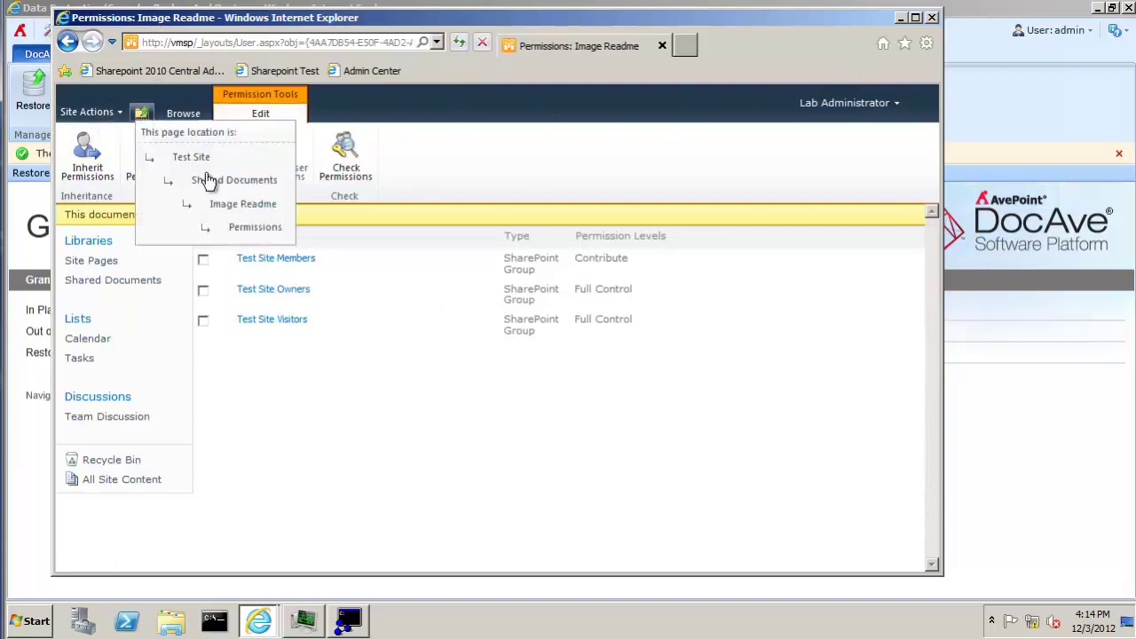
click(211, 154)
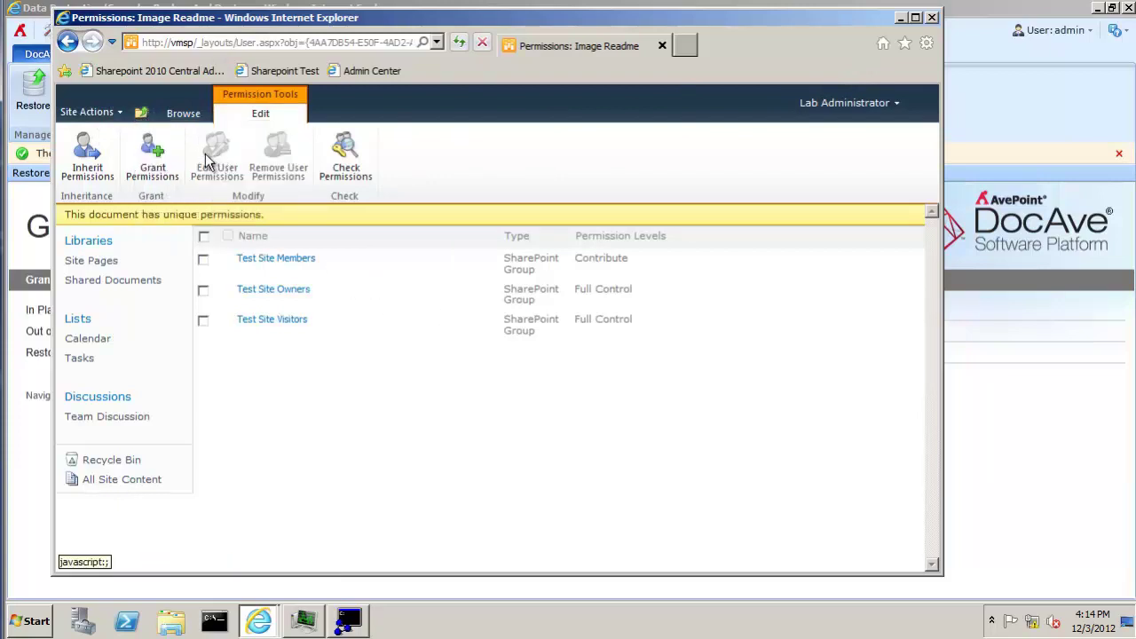
click(140, 113)
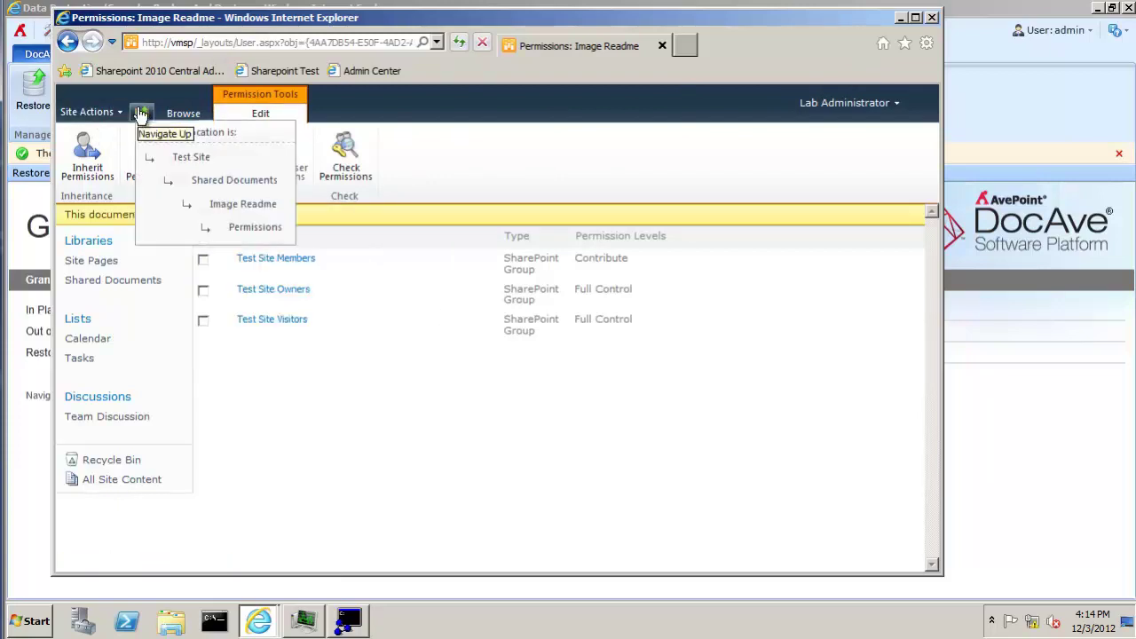
click(190, 156)
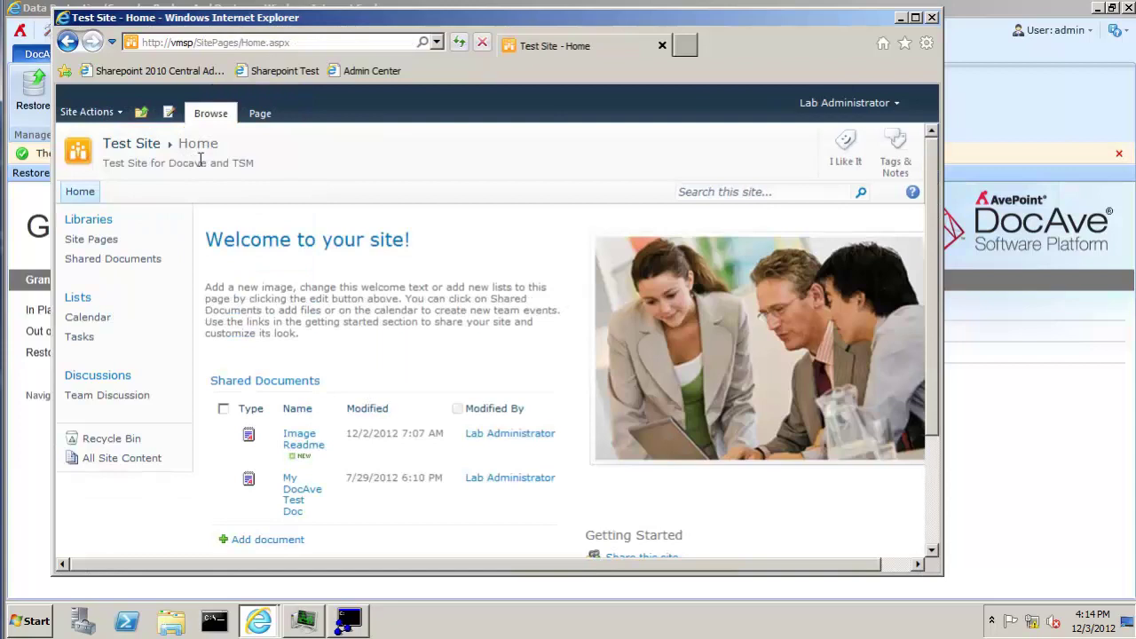